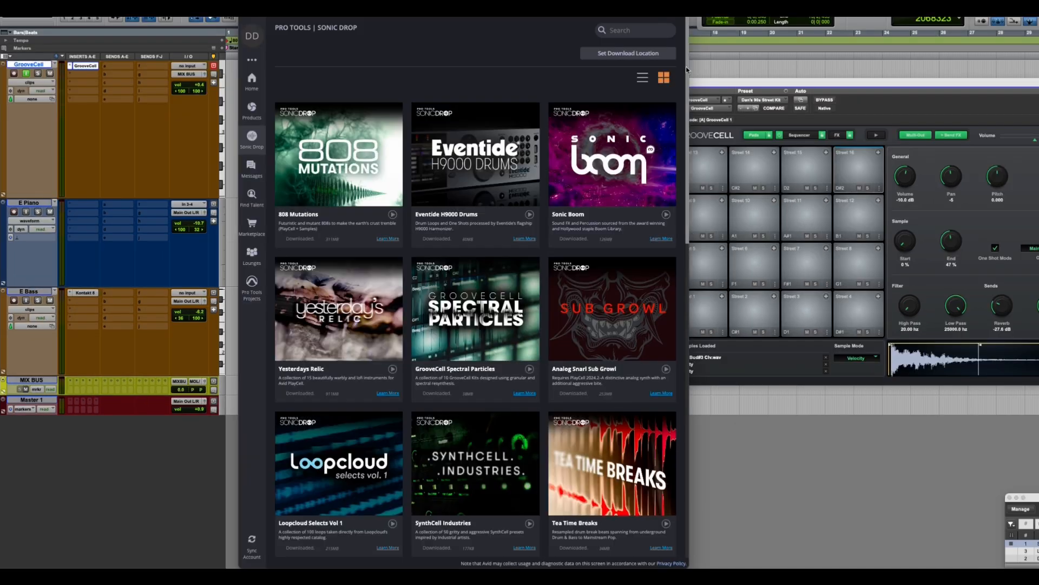
Step: Browse the available Sonic Drop sound packs
left_click_drag(688, 69, 681, 420)
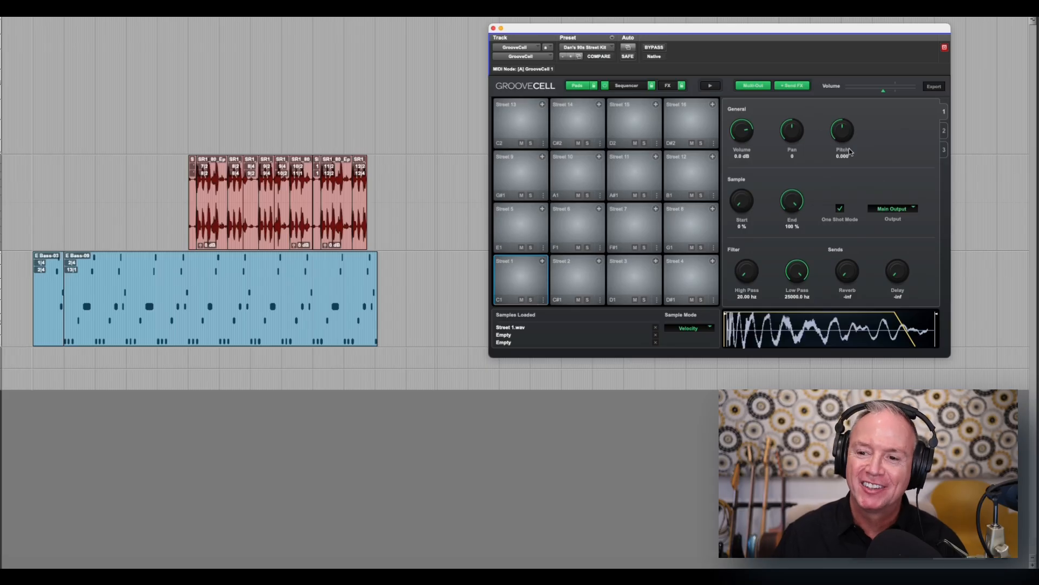
Step: Load the Meta Kit preset from GrooveCell Spectral Particles and play its pattern in the Sequencer view
left_click(590, 50)
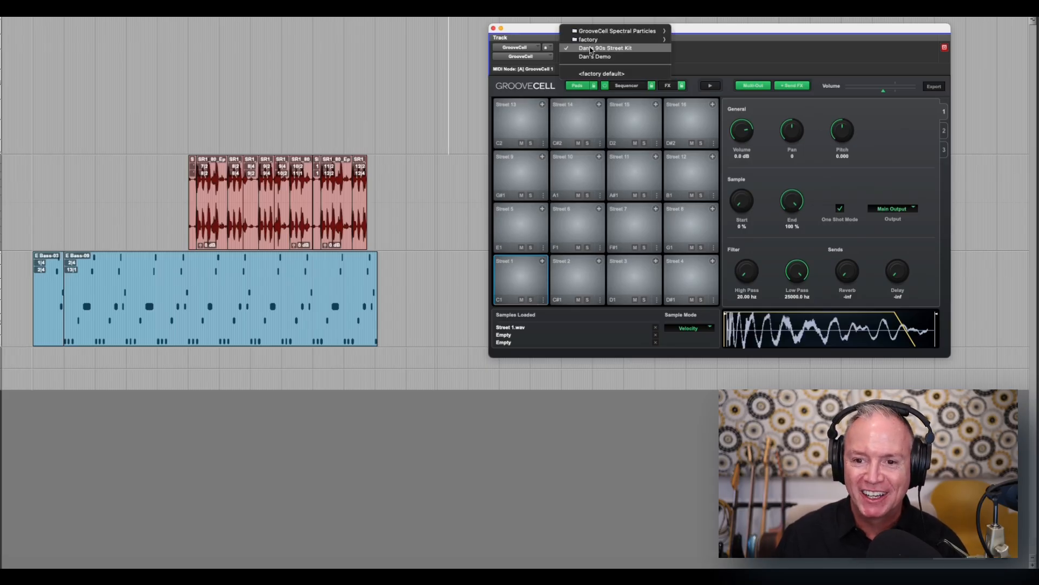
mouse_move(591, 32)
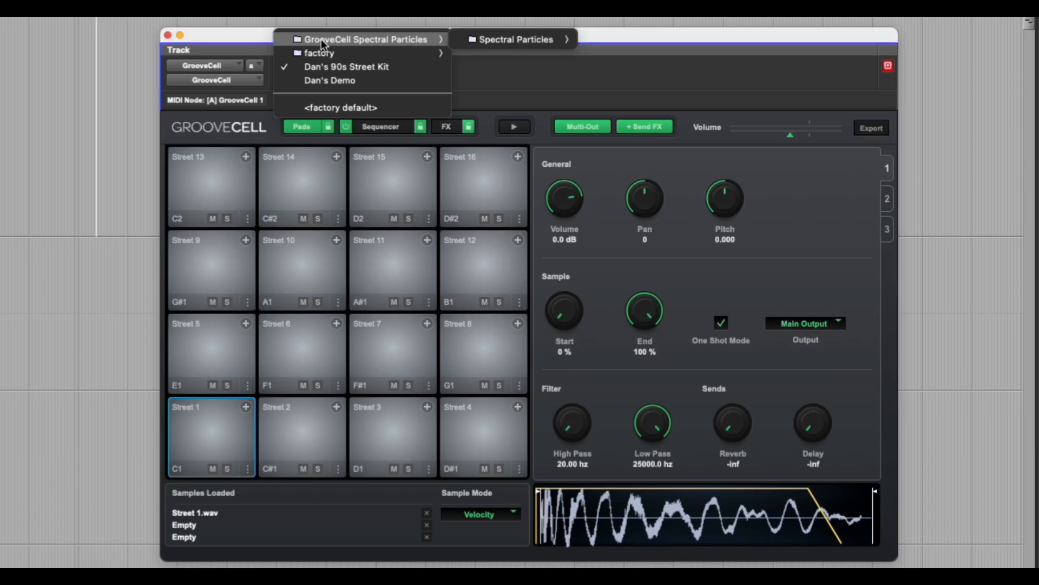
mouse_move(483, 42)
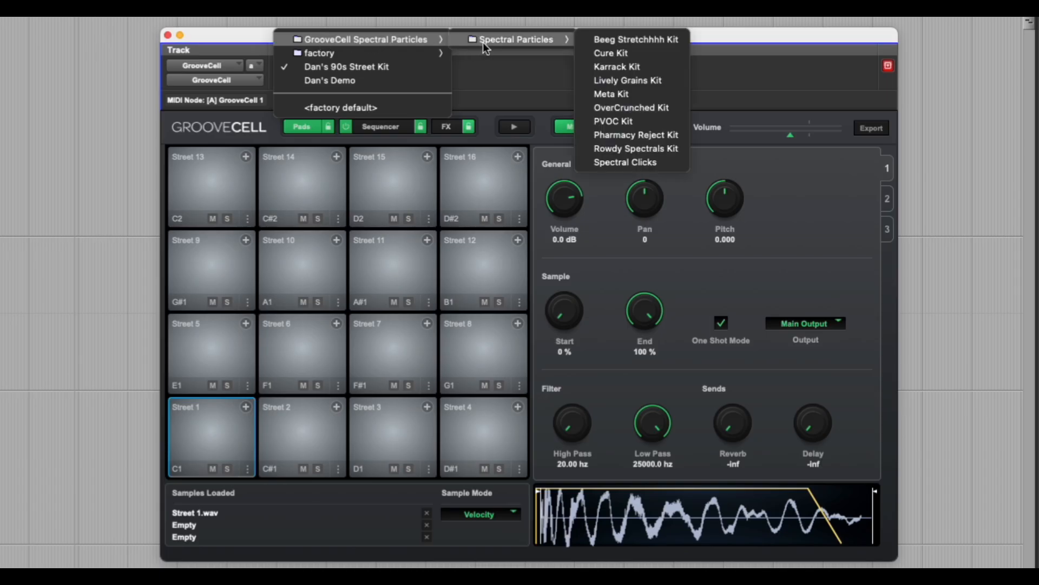
left_click(646, 93)
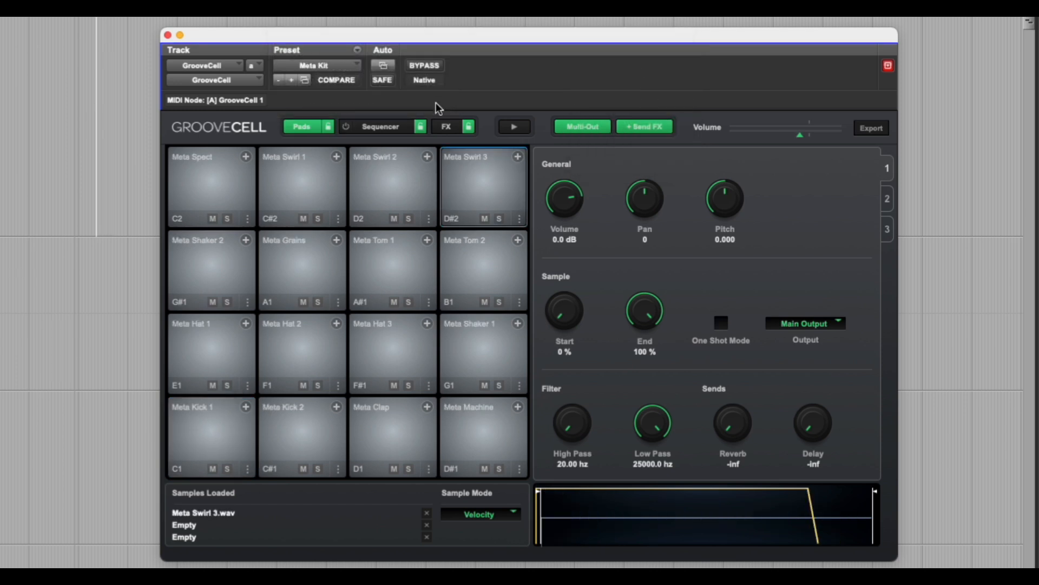
left_click(391, 130)
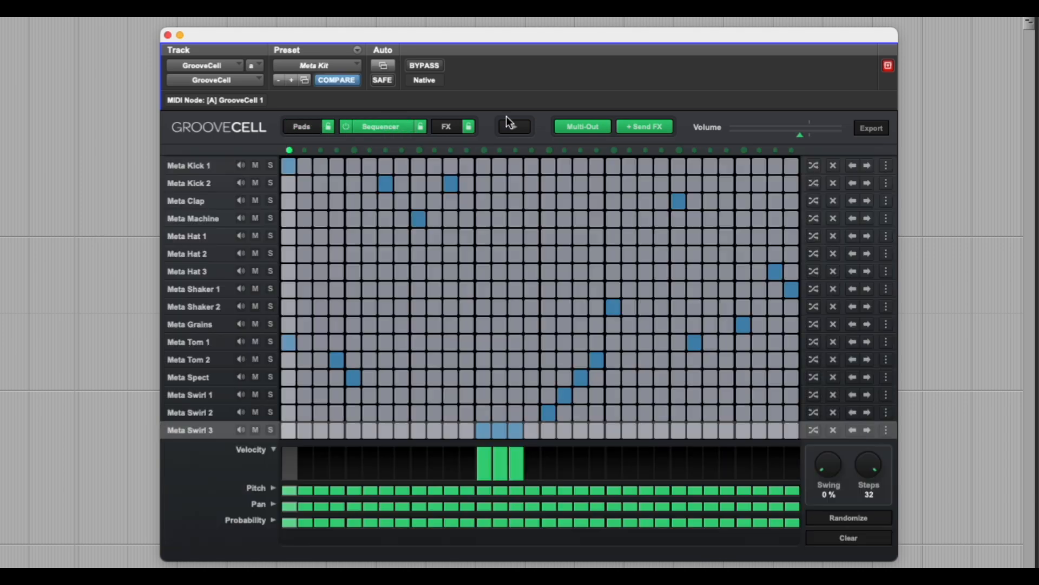
left_click(514, 128)
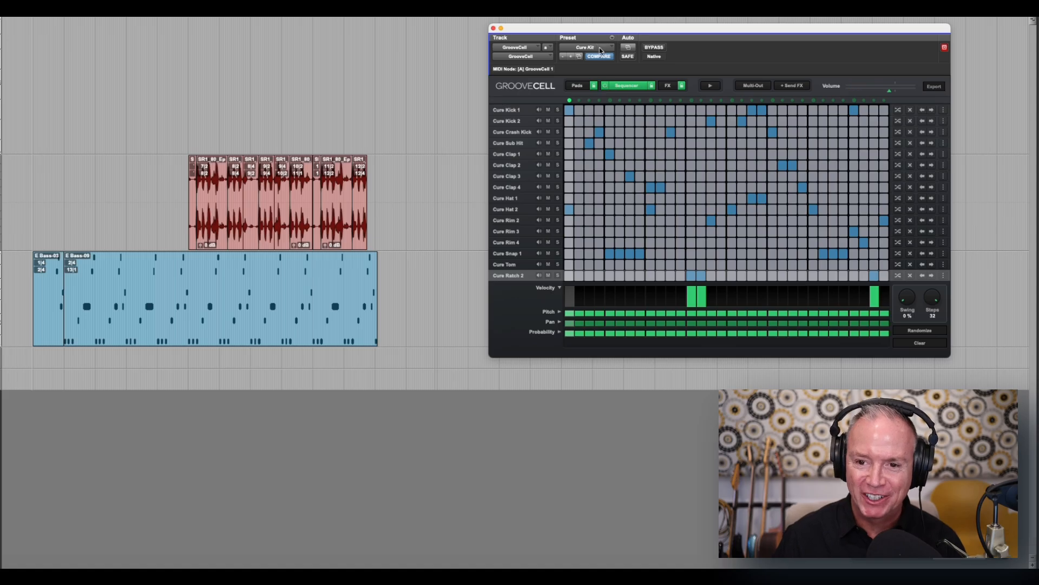
Step: Load the Acid Tech 125 preset from the factory Flatpack Kits
left_click(595, 47)
mouse_move(600, 49)
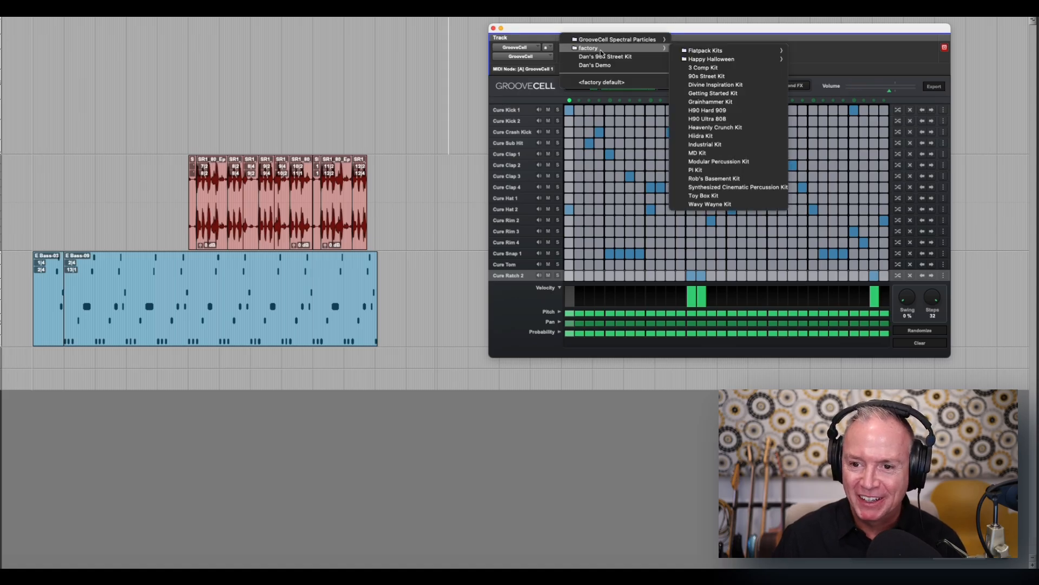
mouse_move(723, 51)
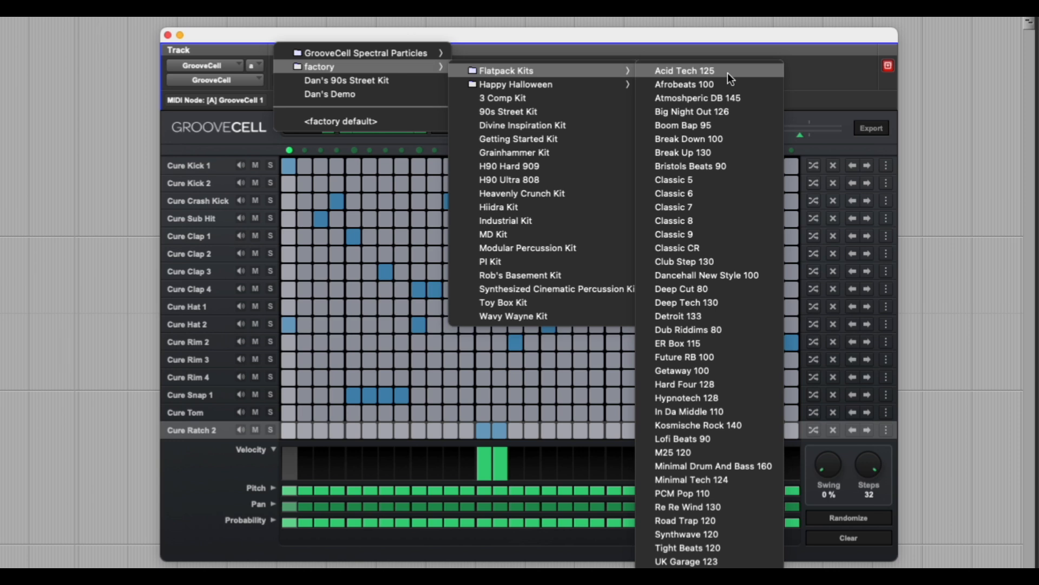
left_click(728, 72)
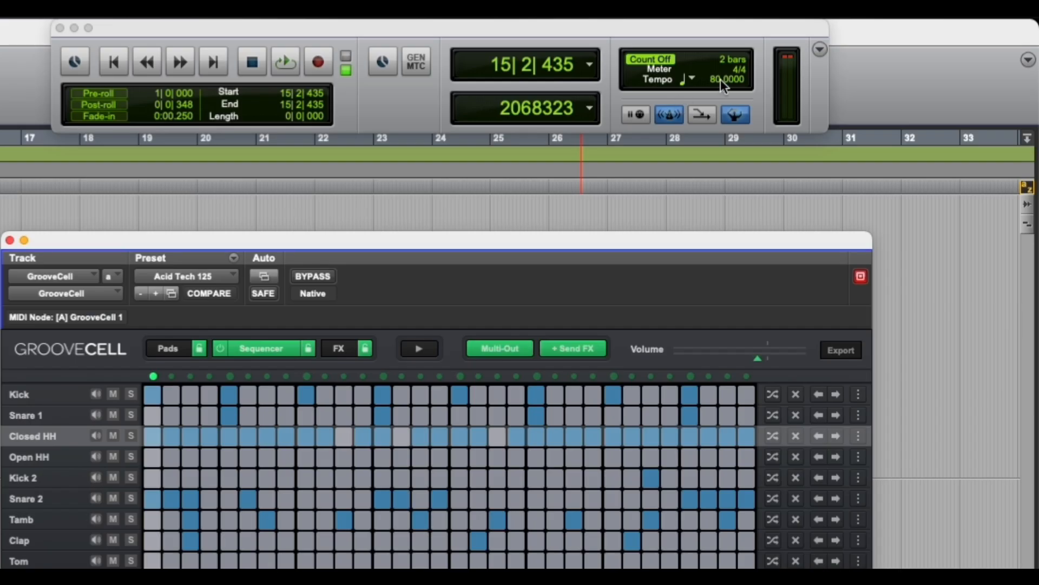
Step: Set the session tempo to 125 BPM and audition the Acid Tech 125 pattern
left_click(719, 79)
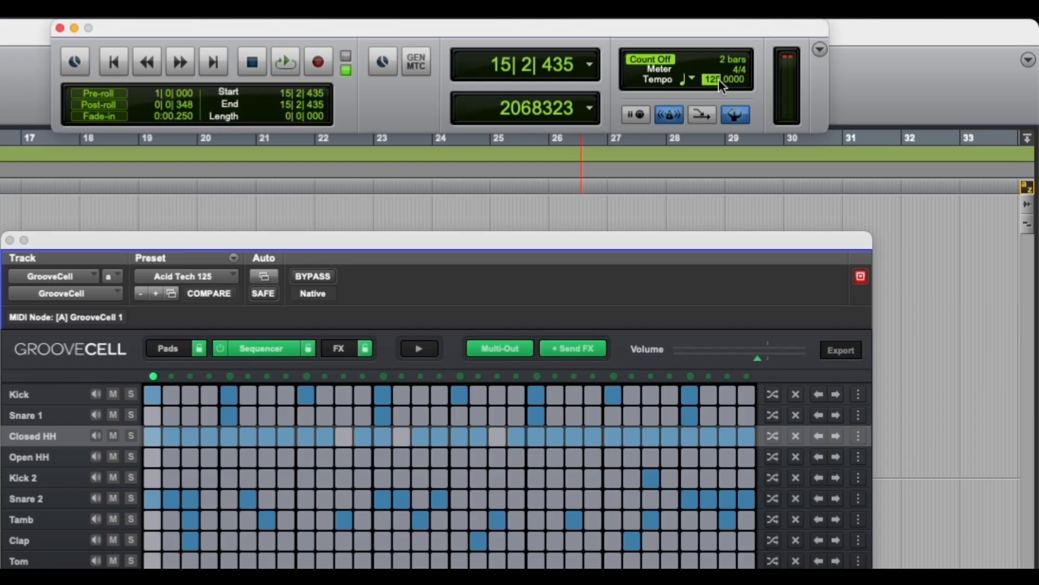
key("Return")
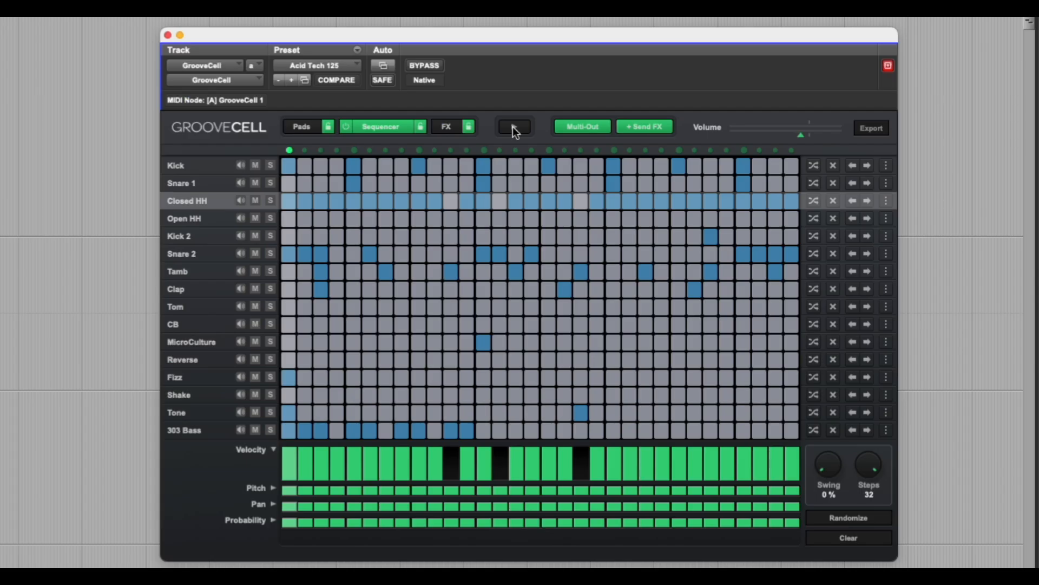
left_click(419, 350)
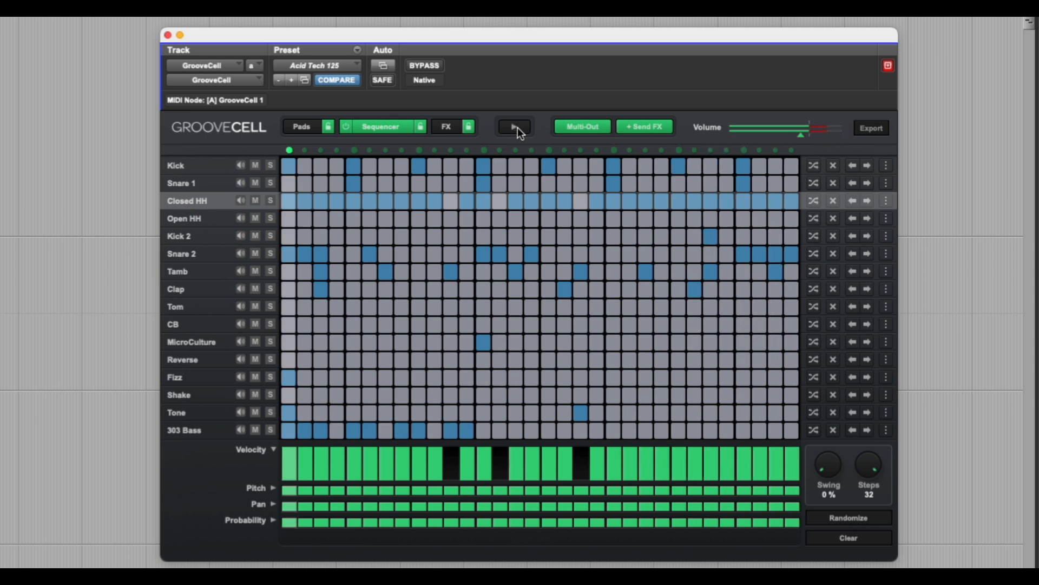
left_click(516, 127)
Step: Load the Boom Bap 95 preset from the factory Flatpack Kits and audition its pattern
left_click(332, 66)
mouse_move(336, 83)
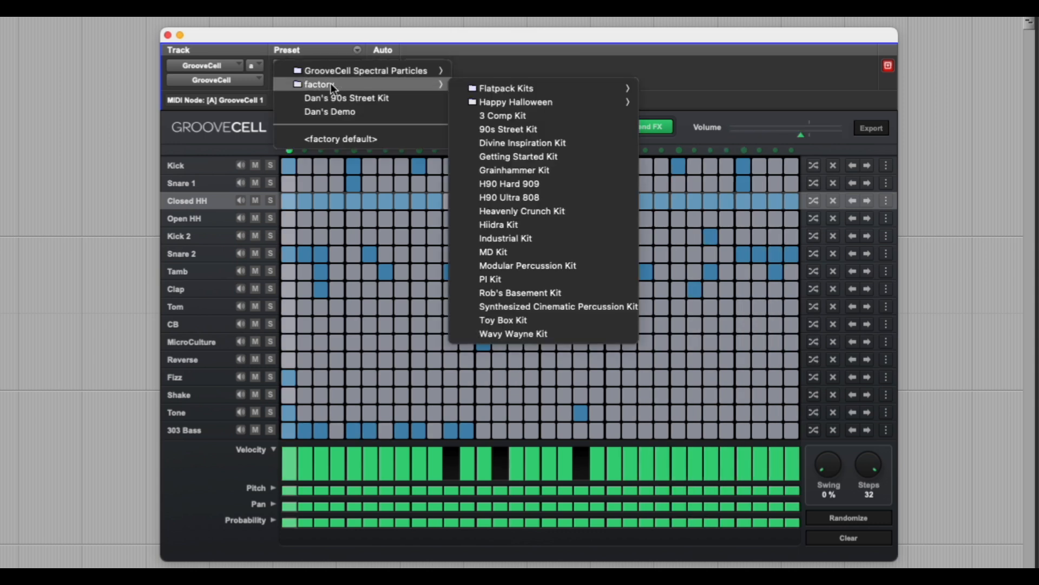
mouse_move(519, 93)
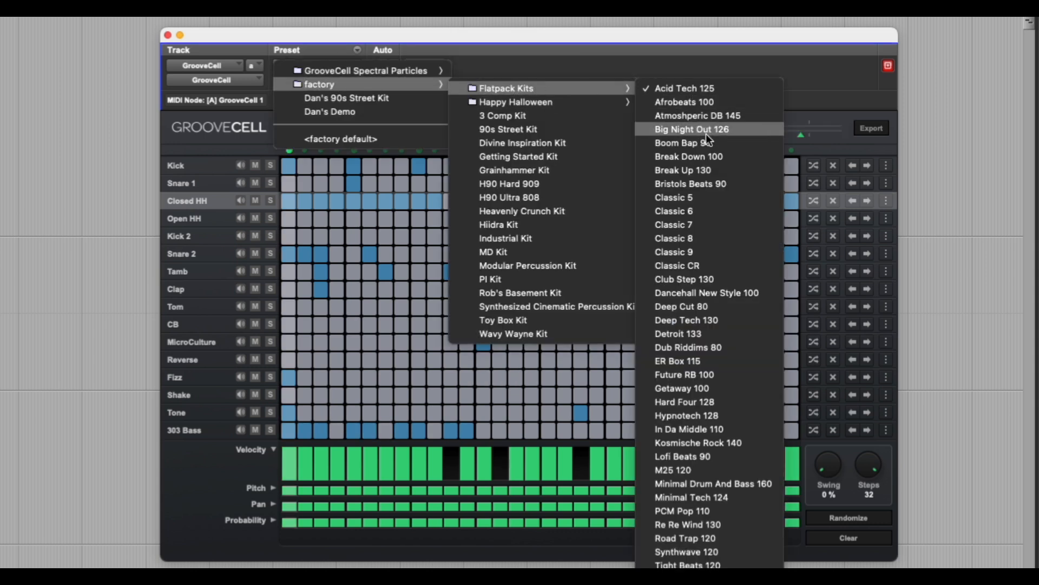
left_click(716, 145)
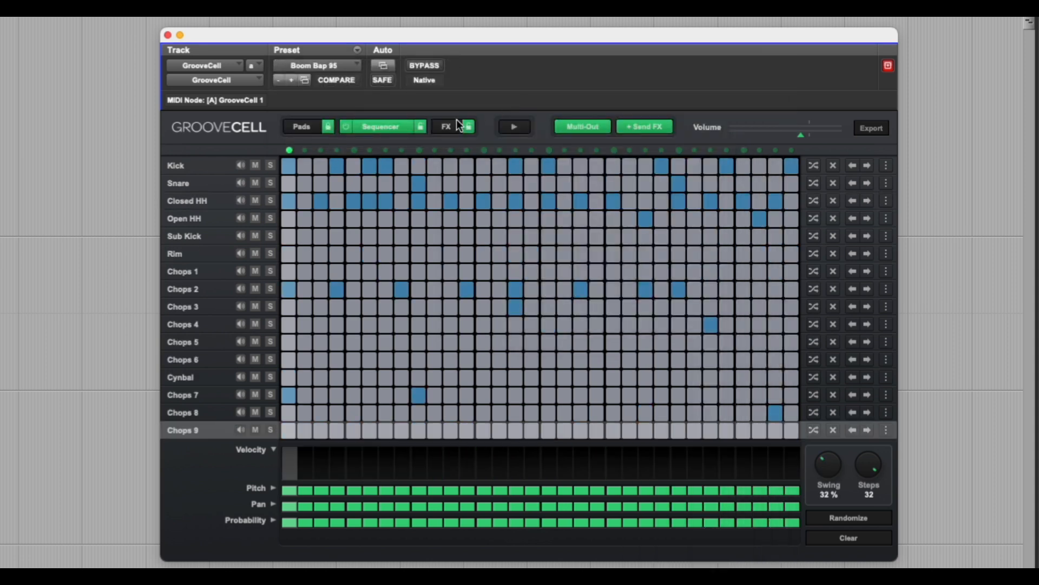
left_click(515, 128)
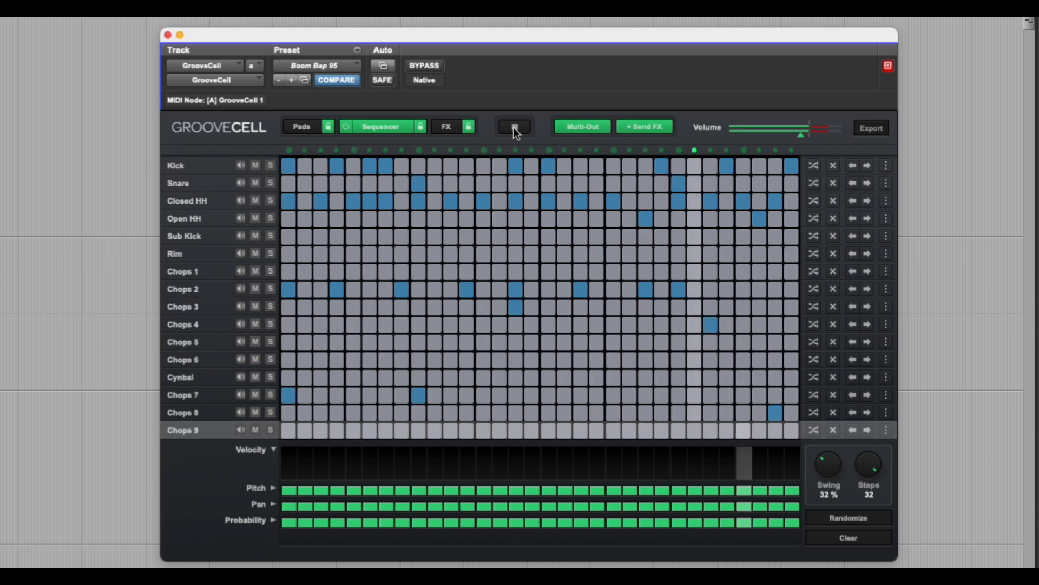
left_click(514, 127)
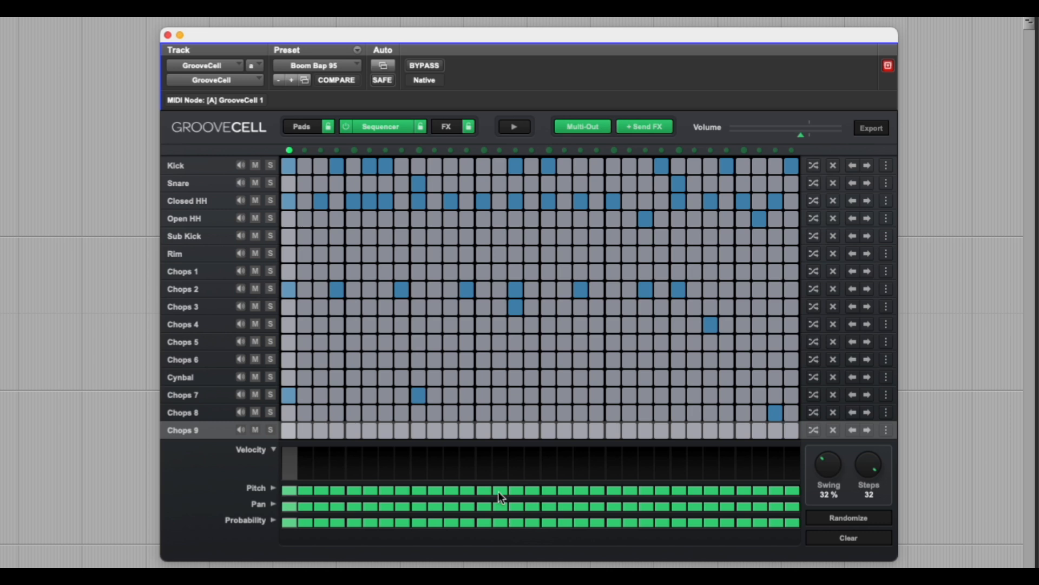
Step: Load the factory Hiidra Kit preset and audition its sequencer pattern
left_click(344, 67)
mouse_move(335, 26)
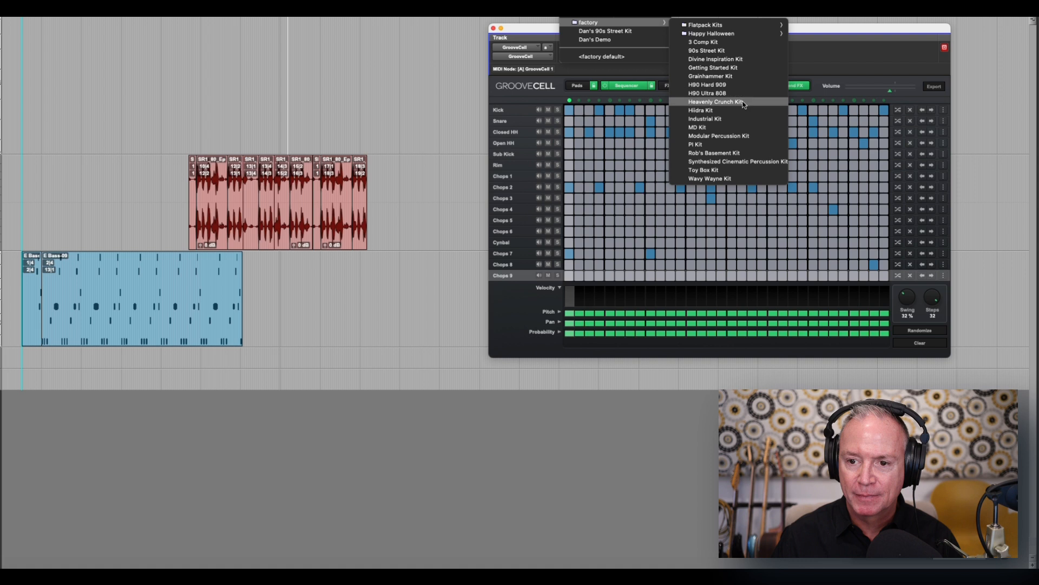
left_click(735, 111)
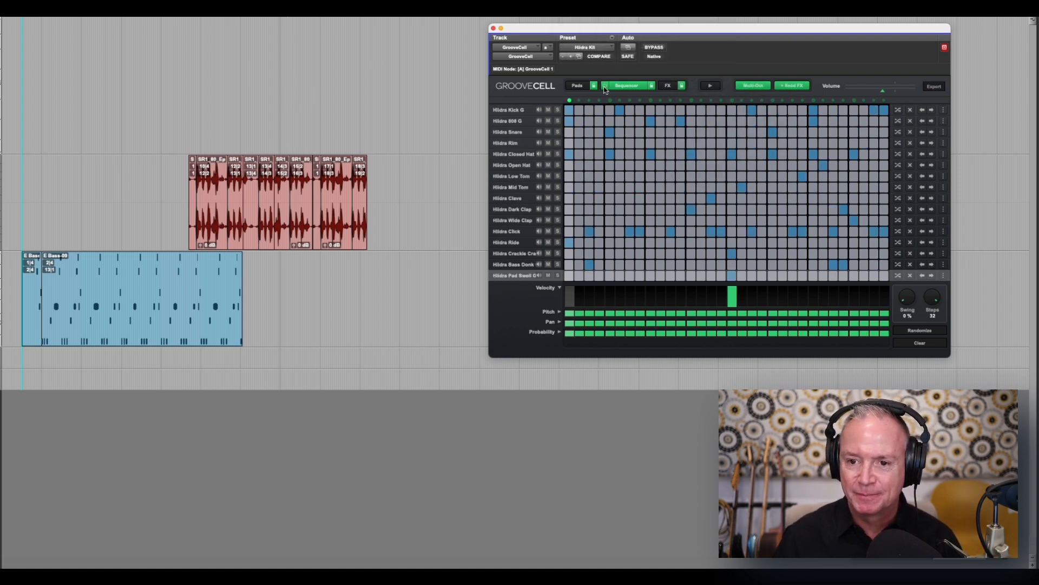
left_click(710, 89)
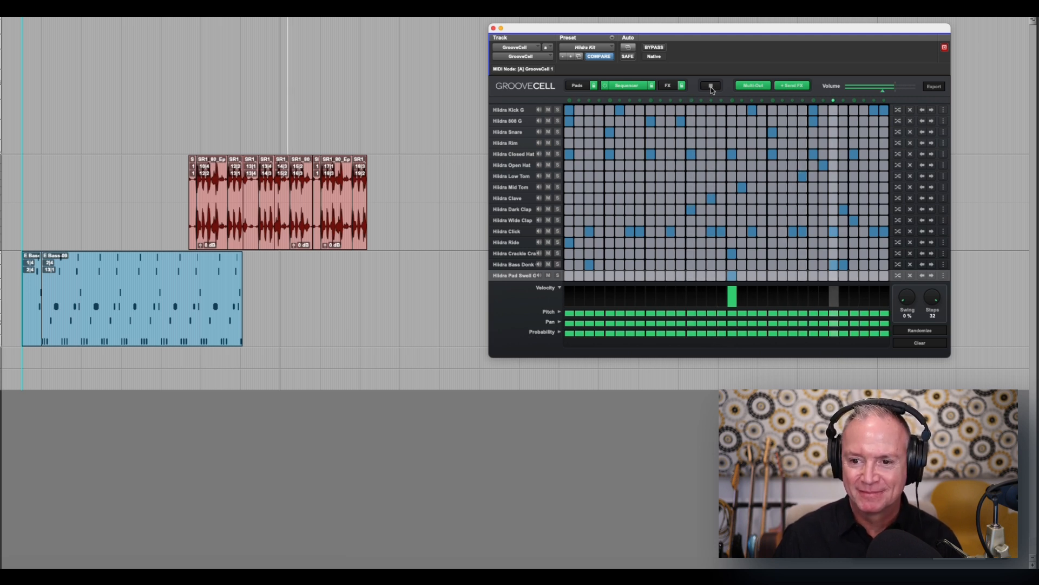
left_click(710, 88)
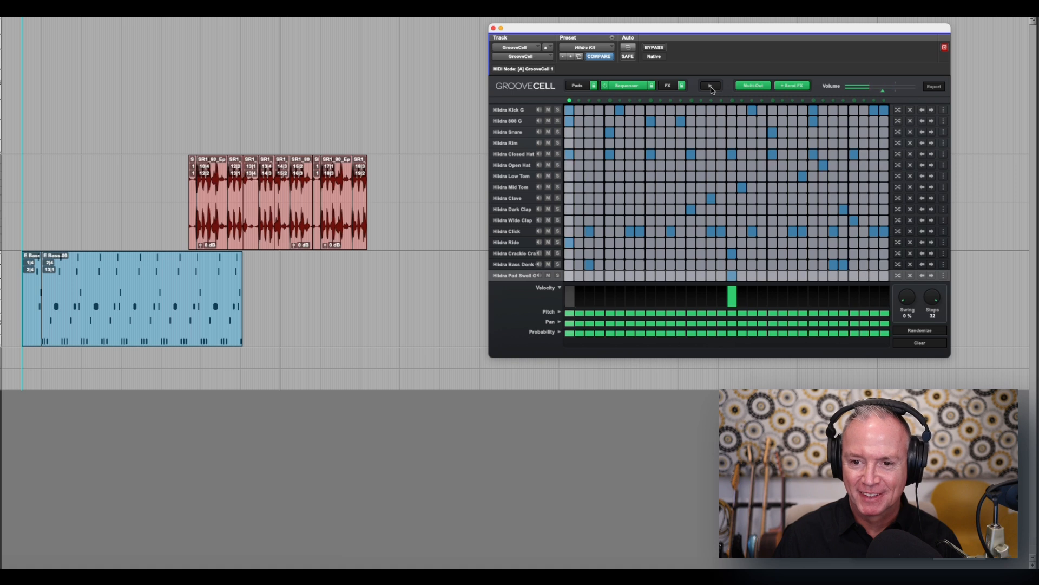
Step: Load the factory PI Kit preset, enable its sequencer and audition the pattern
left_click(605, 51)
mouse_move(604, 58)
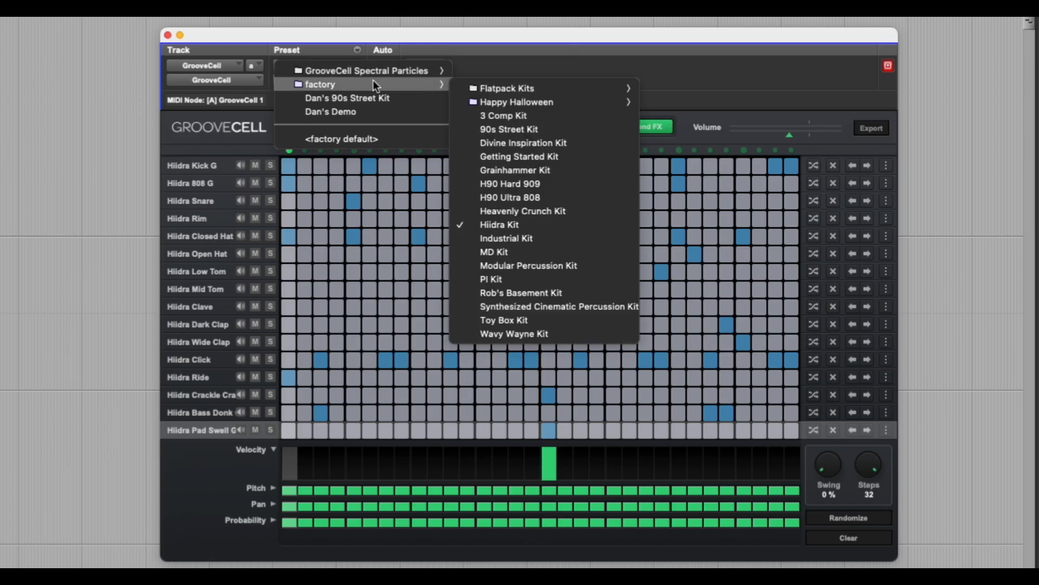
left_click(524, 278)
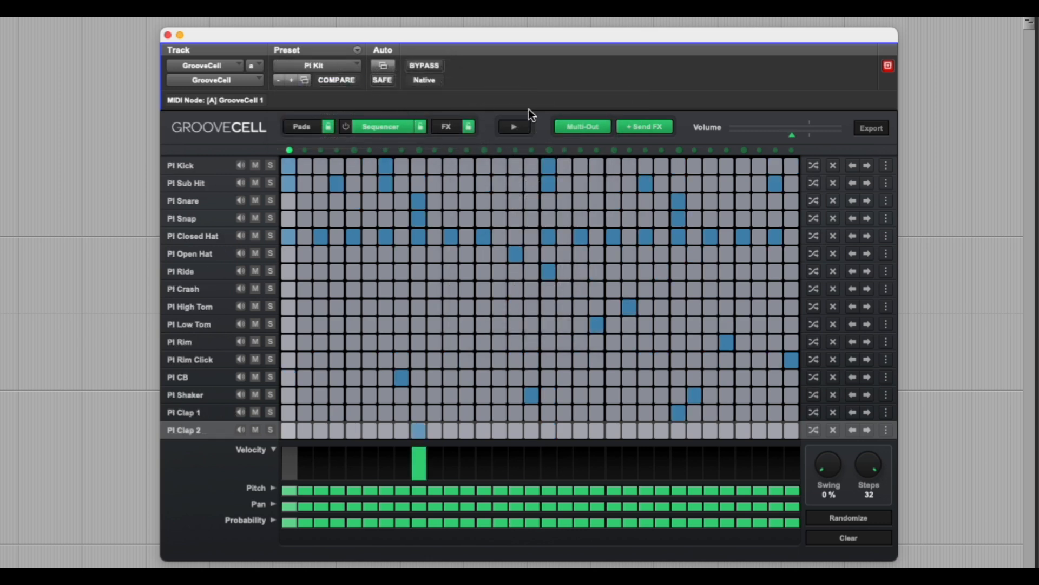
left_click(348, 127)
left_click(513, 128)
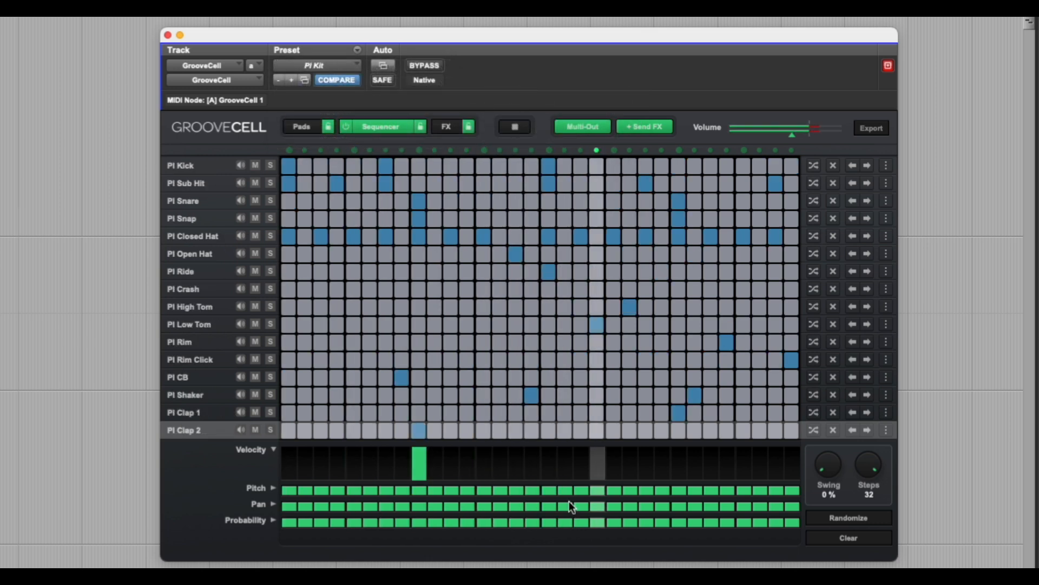
left_click(518, 128)
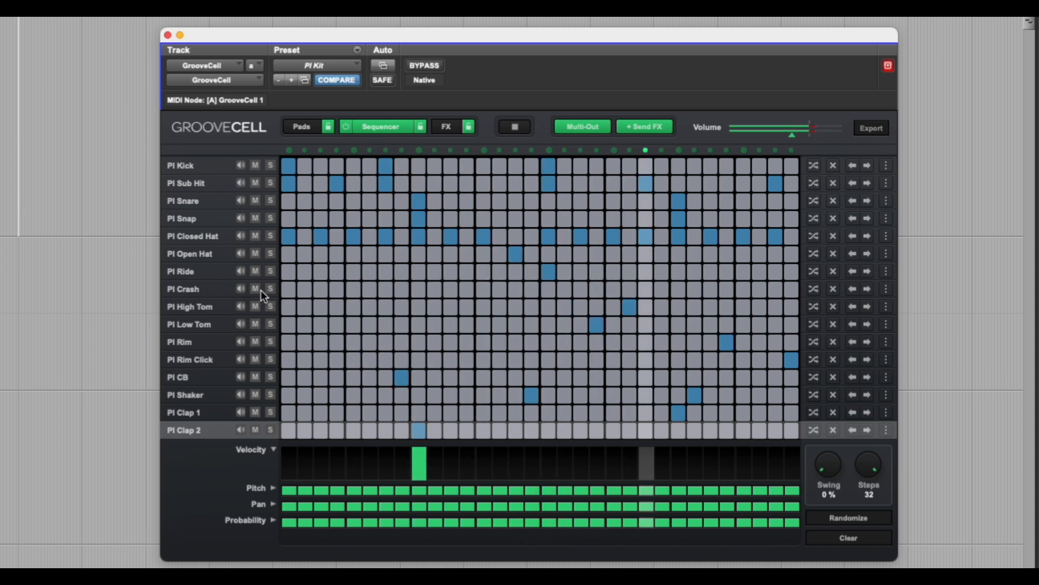
Step: Preview the PI Crash sound and add a PI Crash hit on step 1 of the pattern
left_click(241, 289)
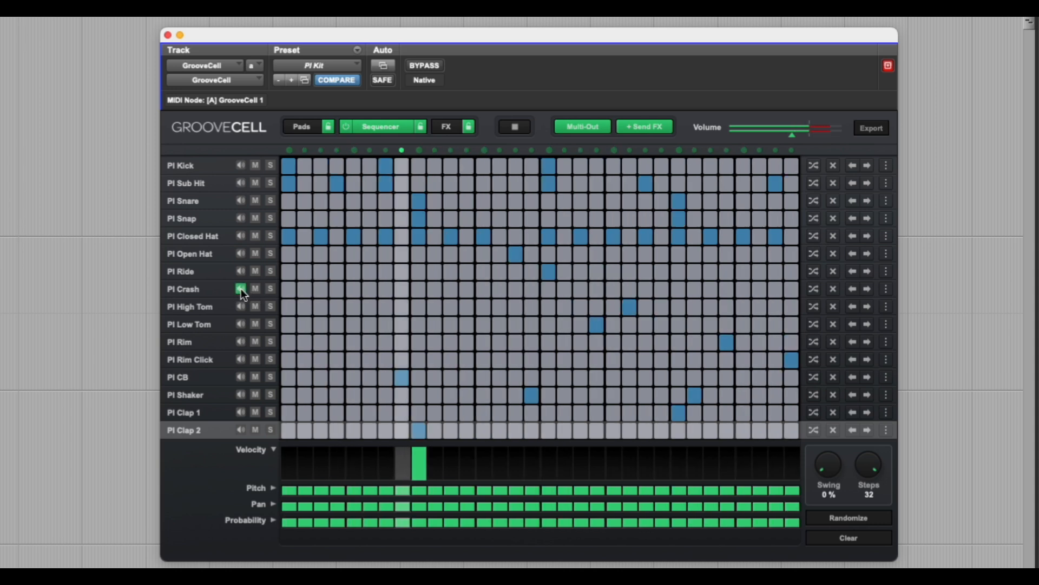
left_click(287, 292)
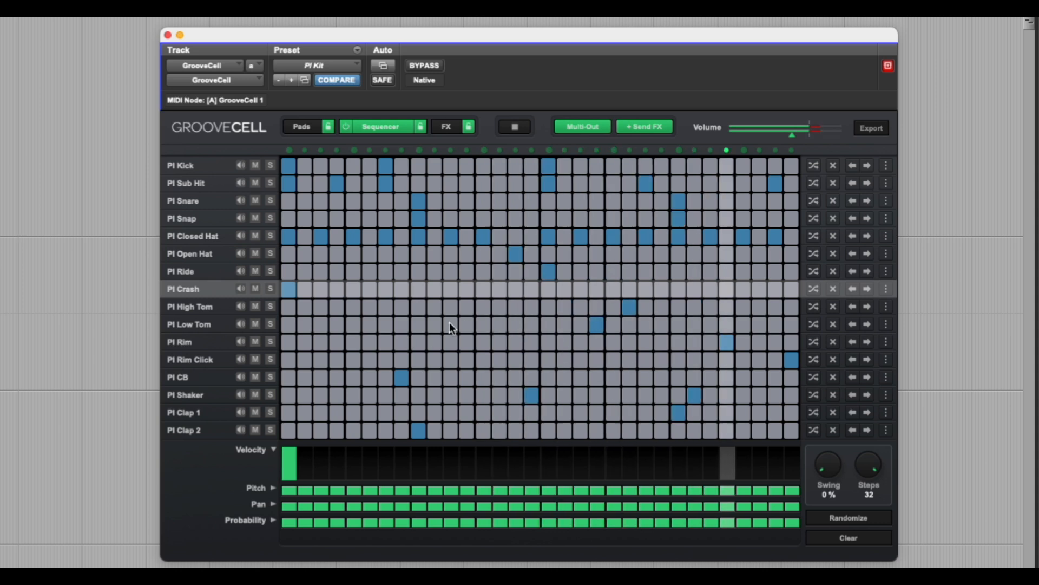
Step: Add PI Low Tom hits on steps 9, 10, 11, 28 and 29 of the pattern
left_click(419, 324)
left_click(437, 324)
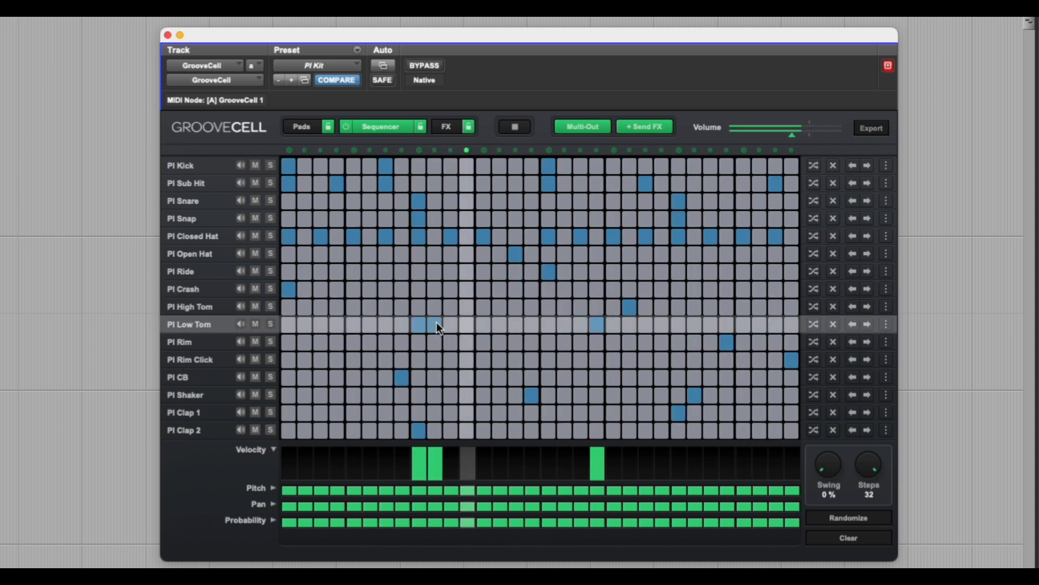
left_click(452, 324)
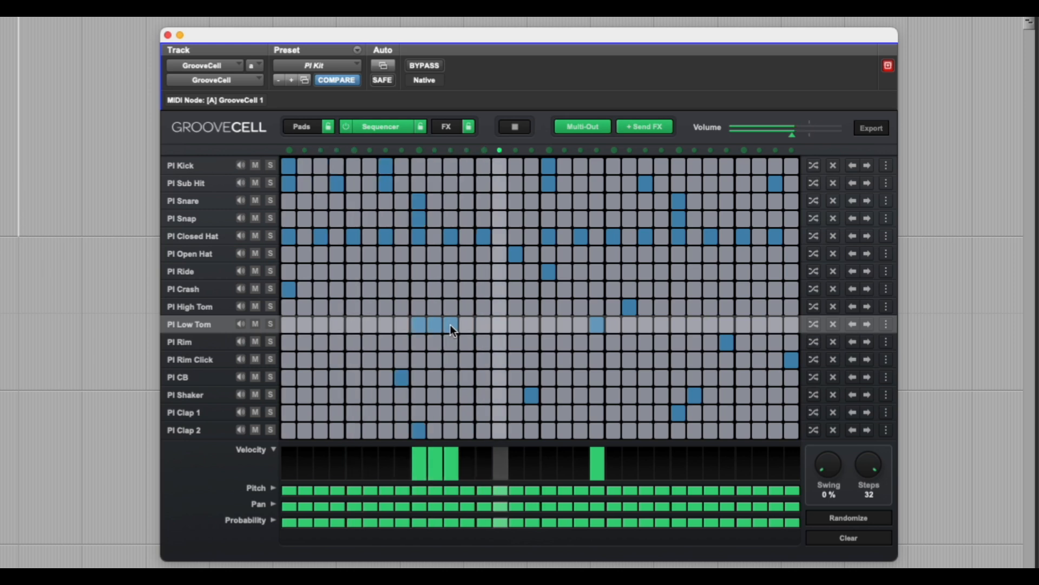
left_click(727, 323)
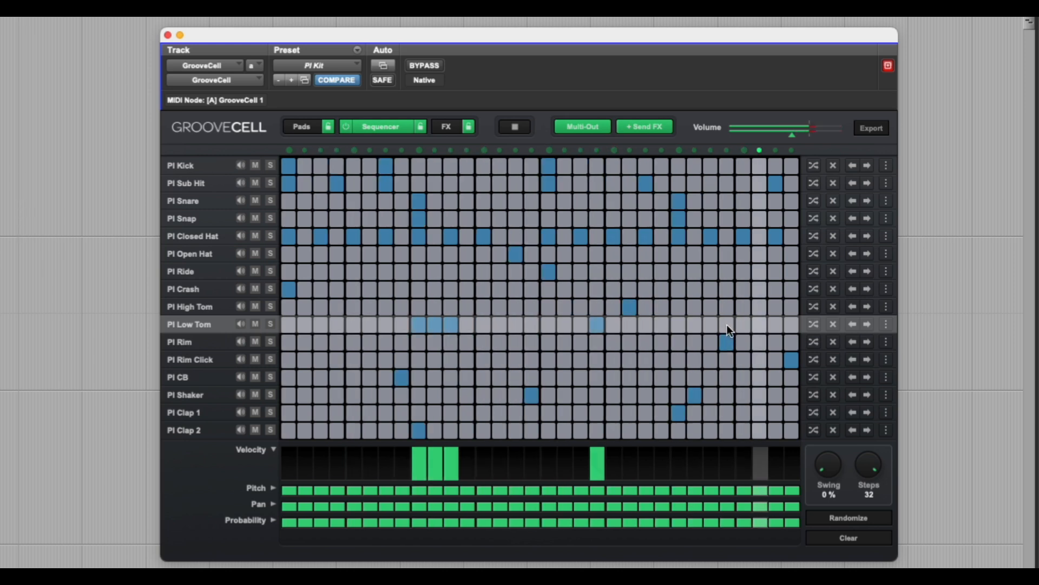
left_click(744, 325)
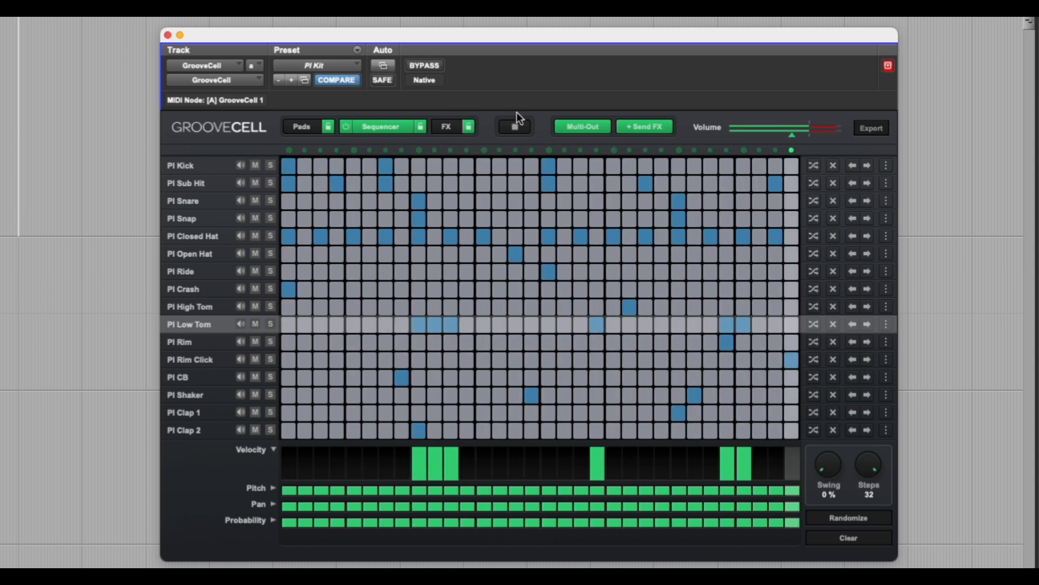
Step: Give the PI Low Tom hits on steps 9 to 11 rising velocities and replay the pattern
left_click(517, 129)
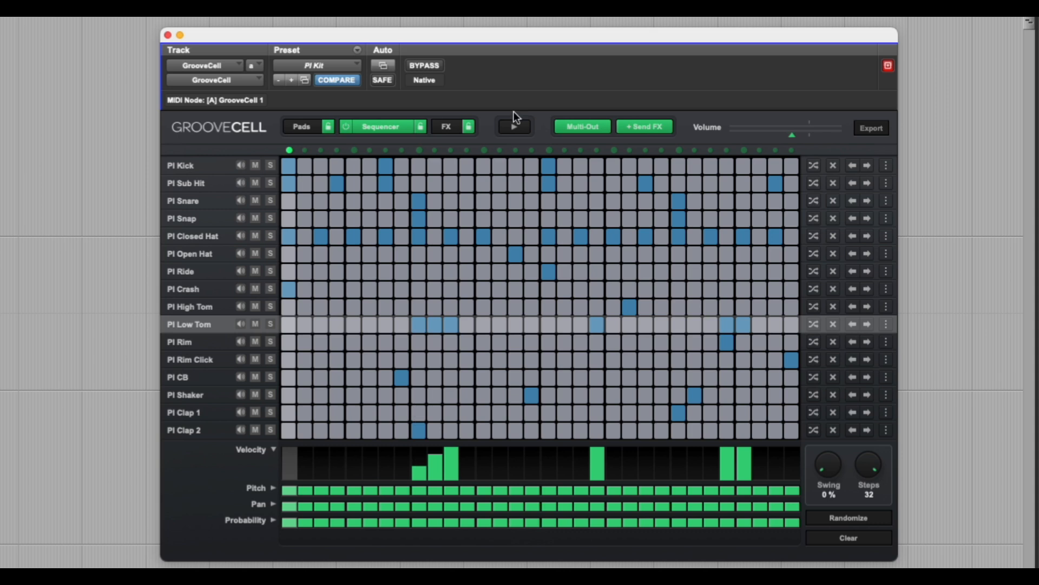
left_click(506, 127)
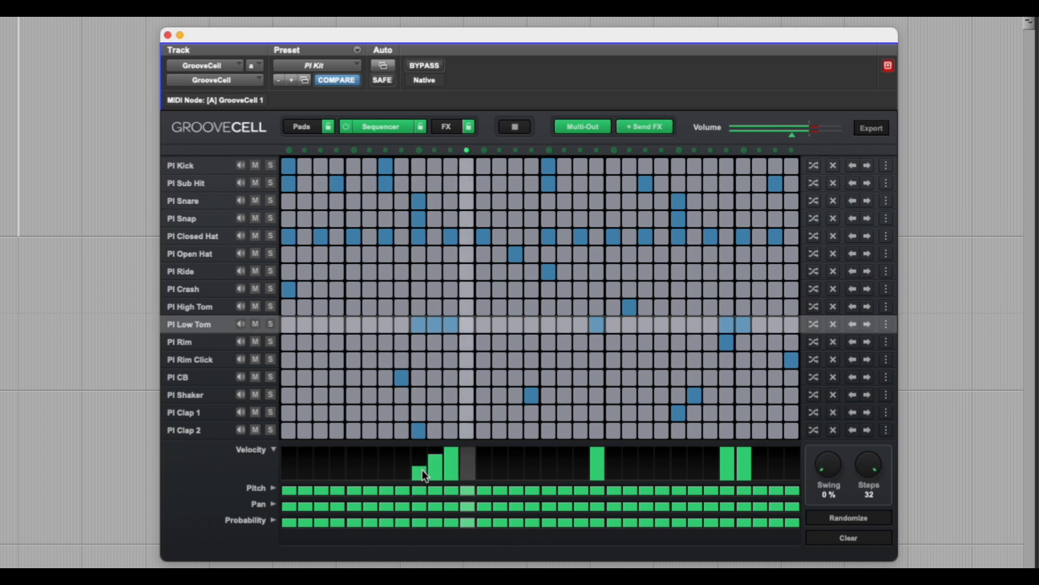
Step: Raise the PI Low Tom's pitch progressively on steps 10 and 11, and give steps 9 to 11 progressively rising pan values
left_click(274, 491)
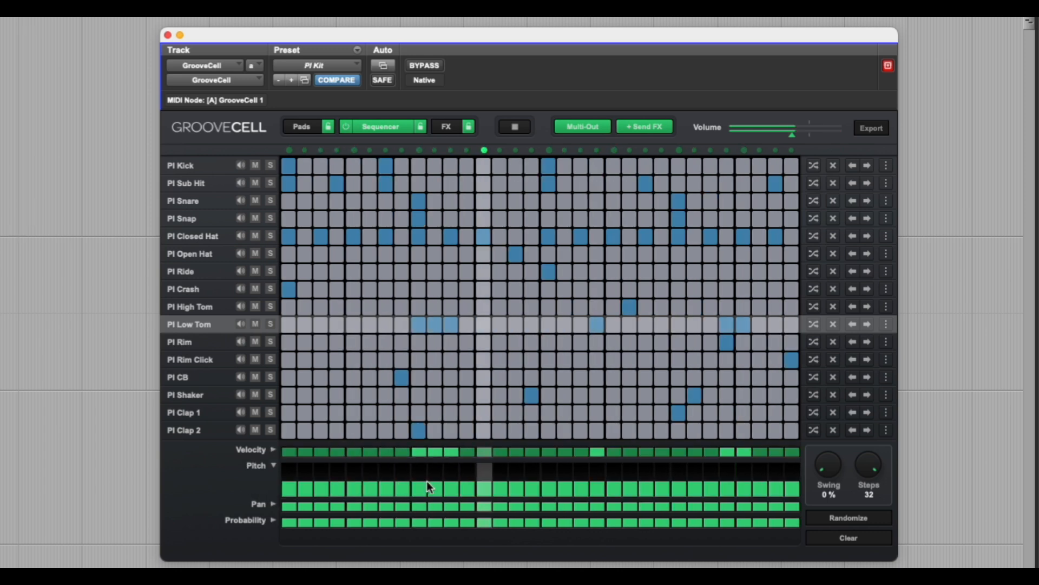
left_click_drag(433, 479, 452, 466)
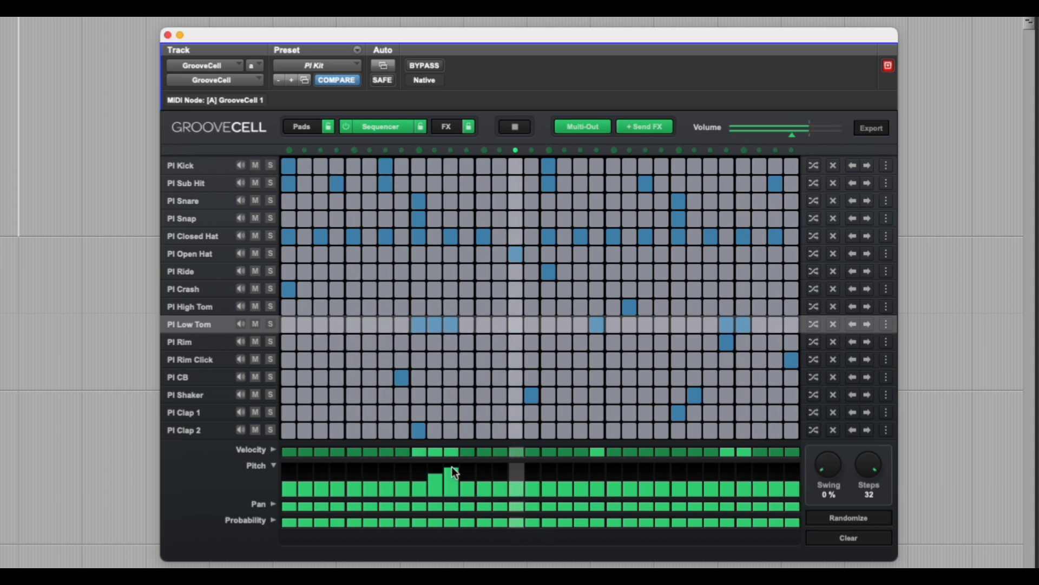
left_click(273, 504)
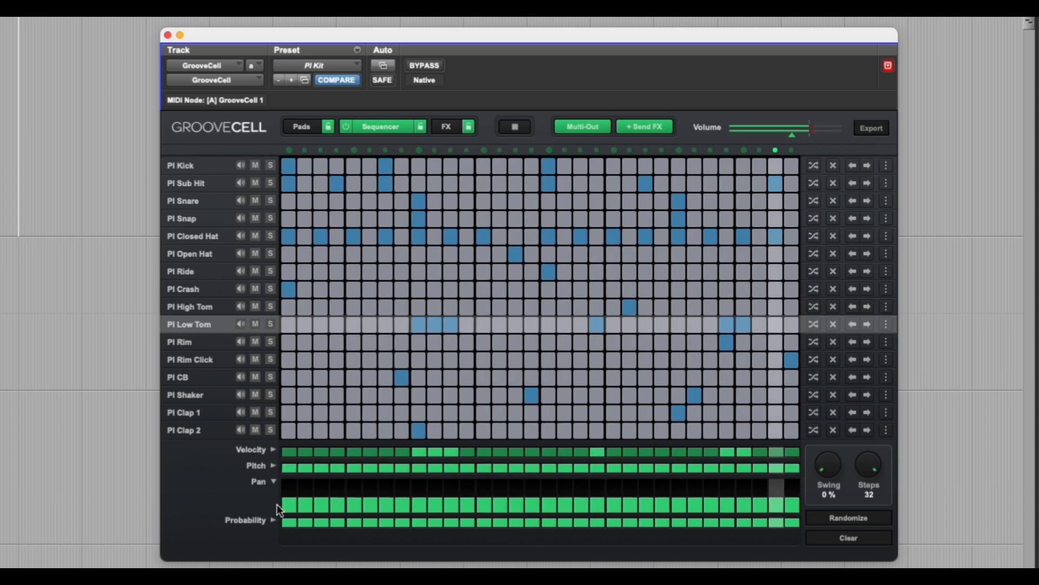
mouse_move(424, 500)
left_mouse_down()
mouse_move(456, 500)
mouse_move(454, 482)
left_mouse_up()
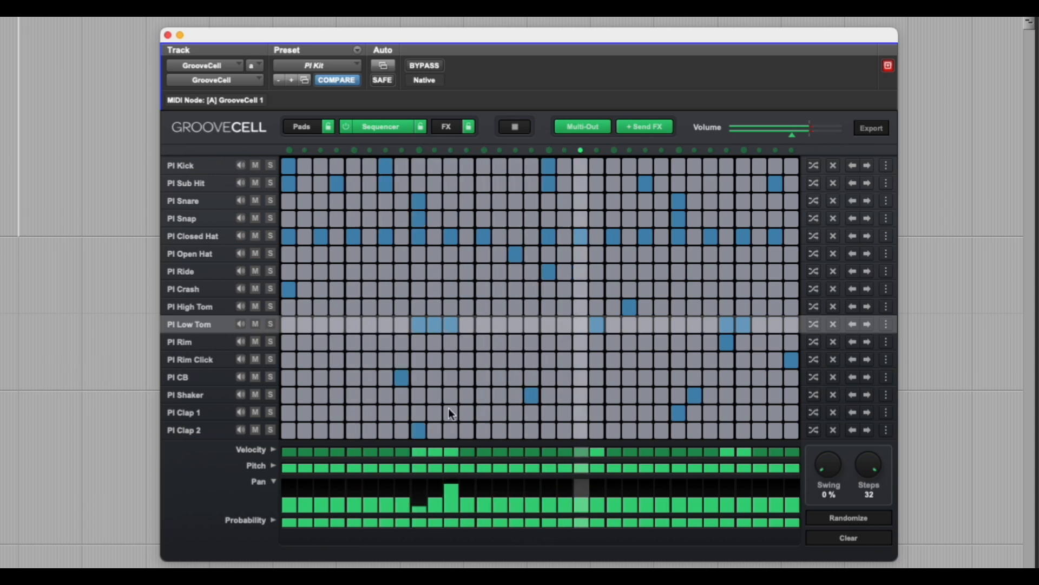
Step: Lower the PI Low Tom's probability to about half on steps 9 to 11 and stop the sequencer
left_click(273, 519)
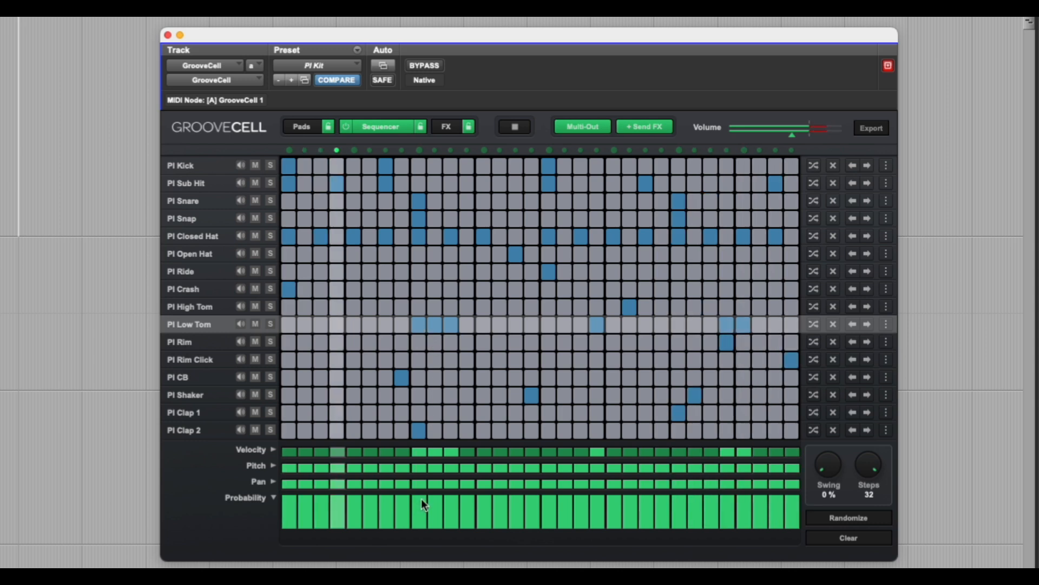
mouse_move(417, 505)
left_mouse_down()
mouse_move(456, 510)
mouse_move(421, 512)
left_mouse_up()
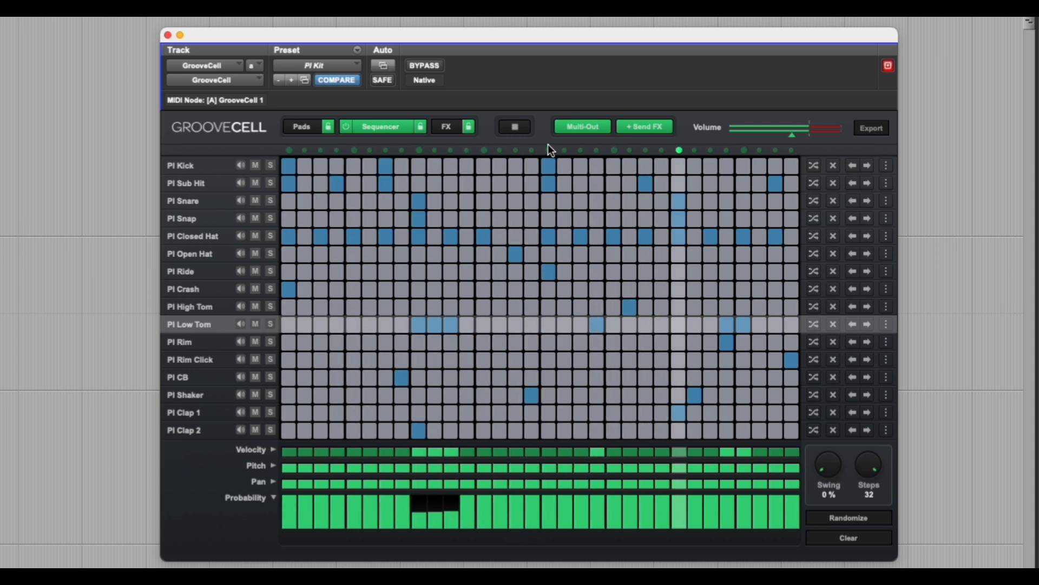
left_click(525, 128)
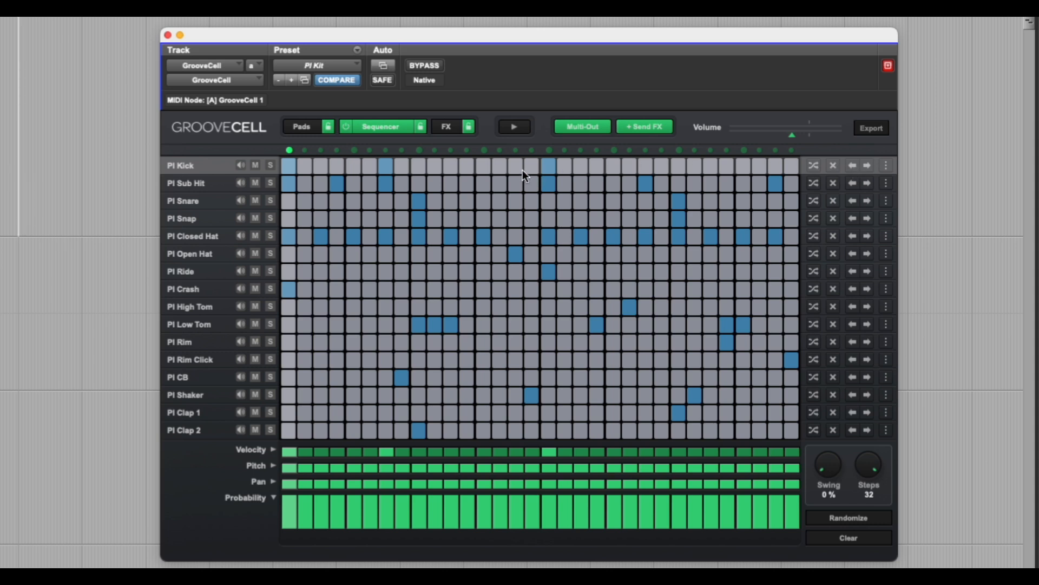
Step: Shift the PI Kick row one step earlier and back again
left_click(853, 166)
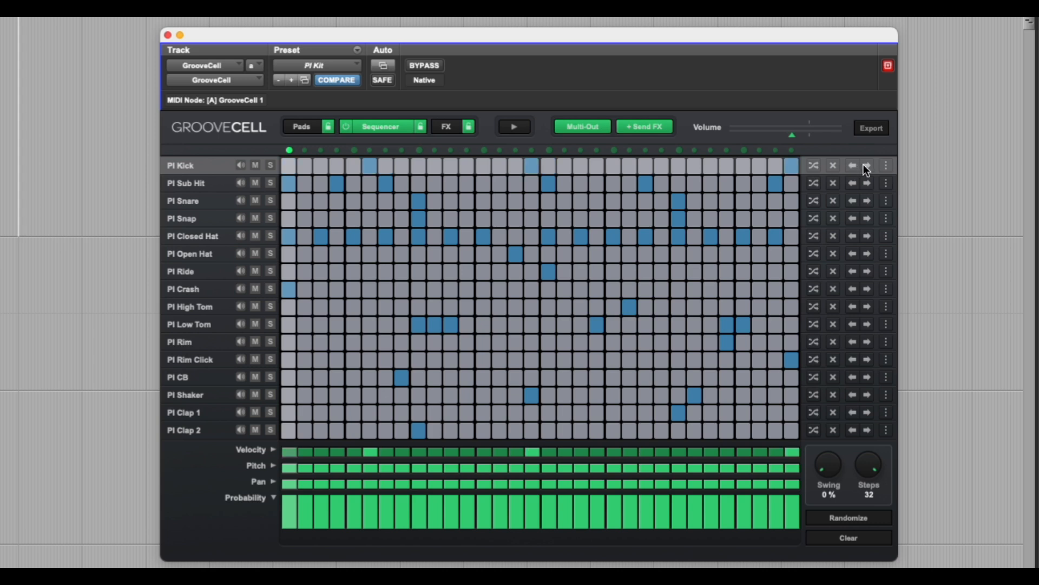
left_click(867, 166)
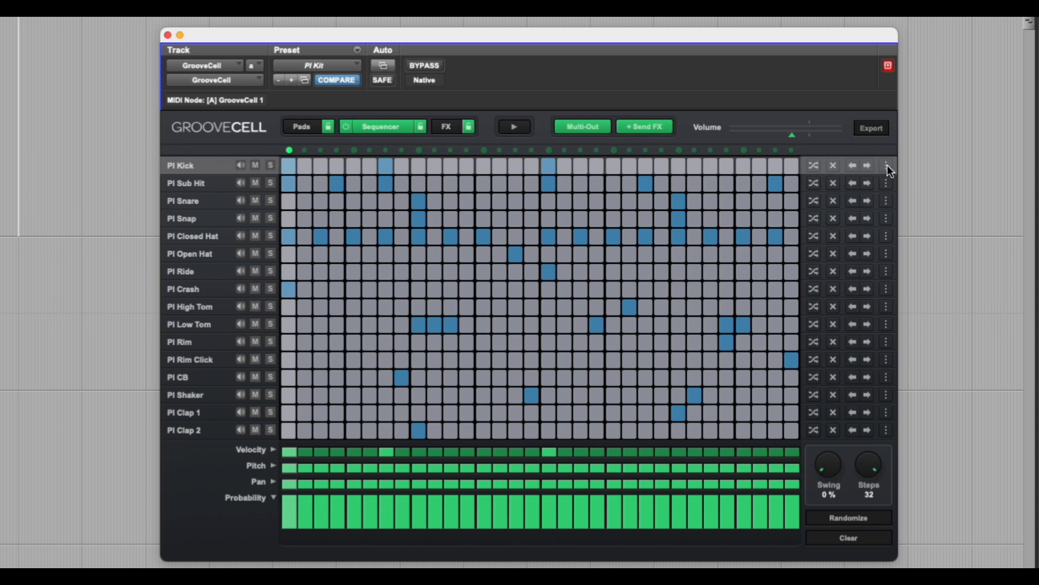
Step: Try a shorter length of about 18 steps in the PI Kick row's settings, close them and audition the pattern
left_click(889, 166)
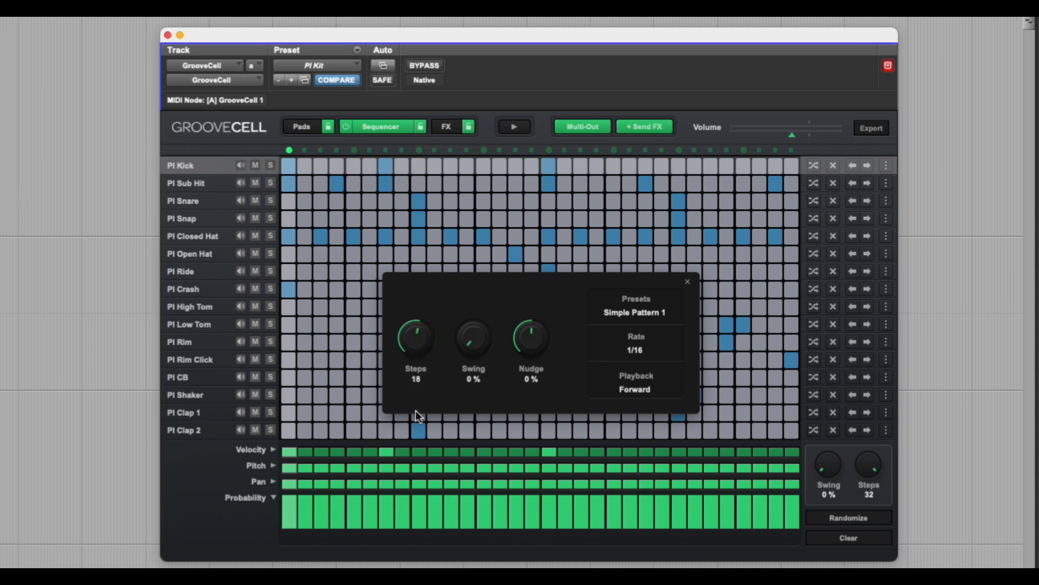
left_click_drag(416, 415, 416, 417)
left_click(688, 280)
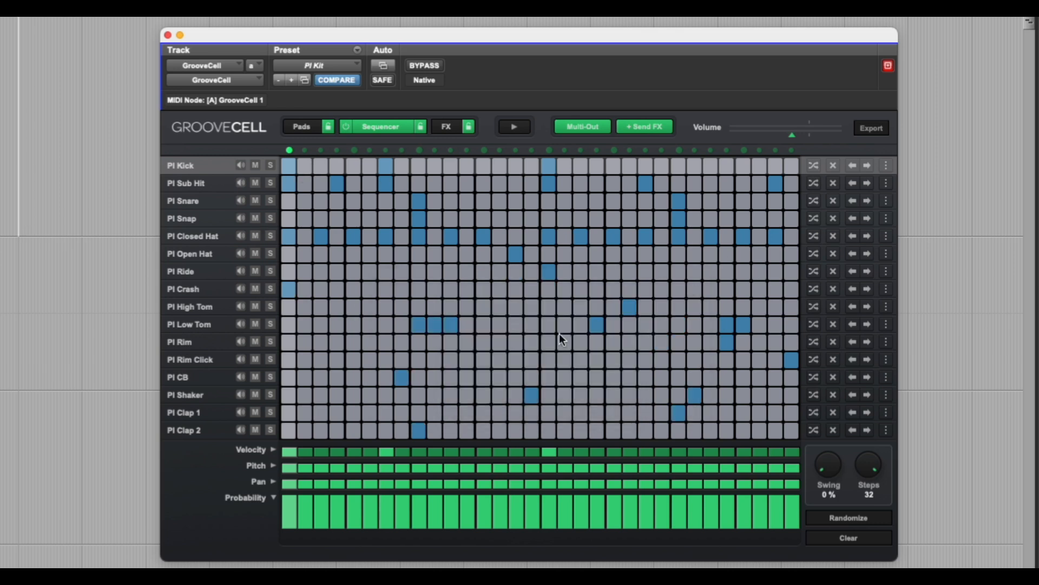
left_click(515, 126)
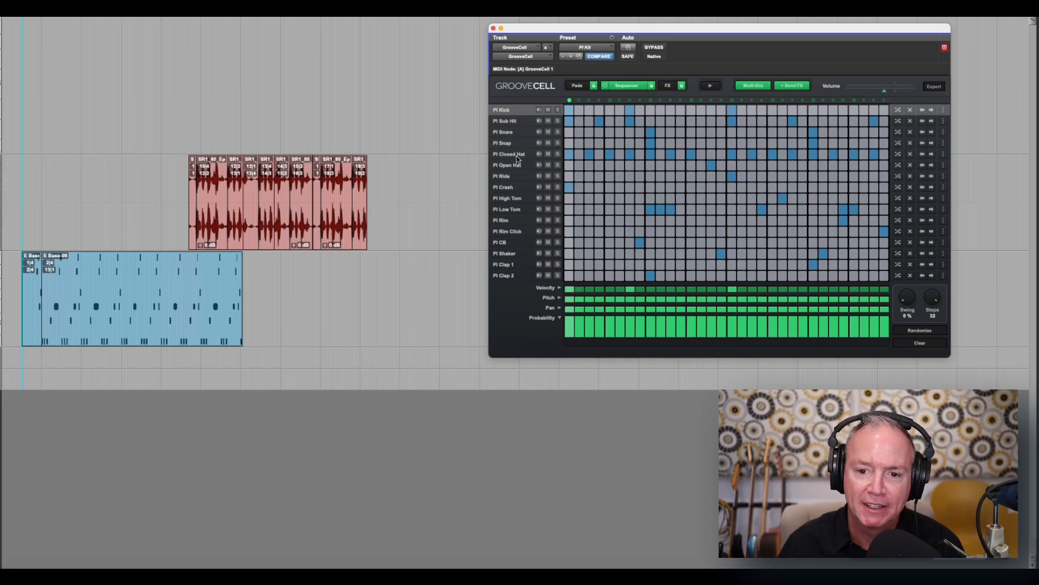
Step: Try the swing control for the PI Closed Hat row during playback, and set its nudge to +5 %
left_click(518, 158)
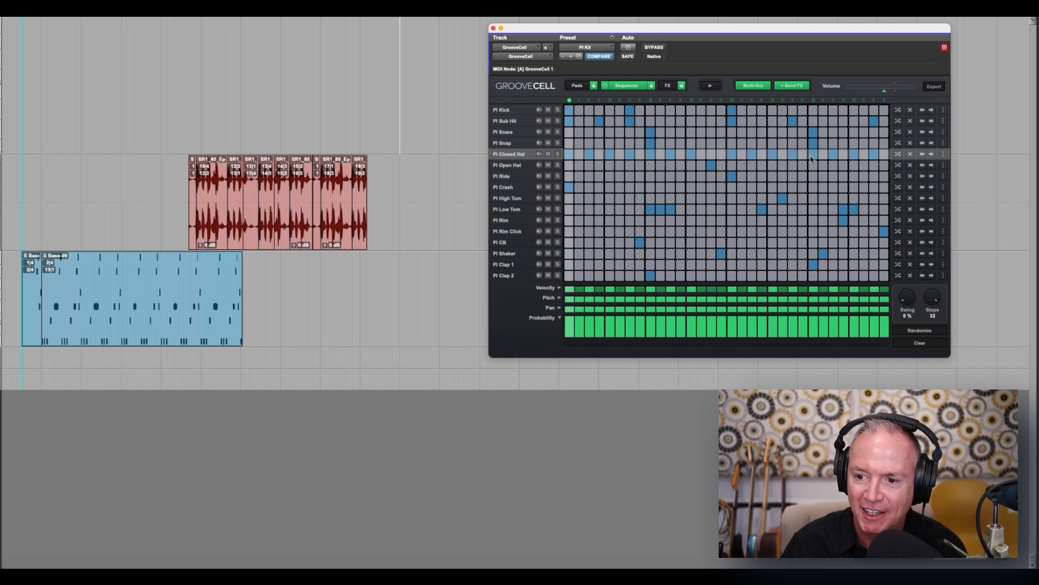
left_click(943, 154)
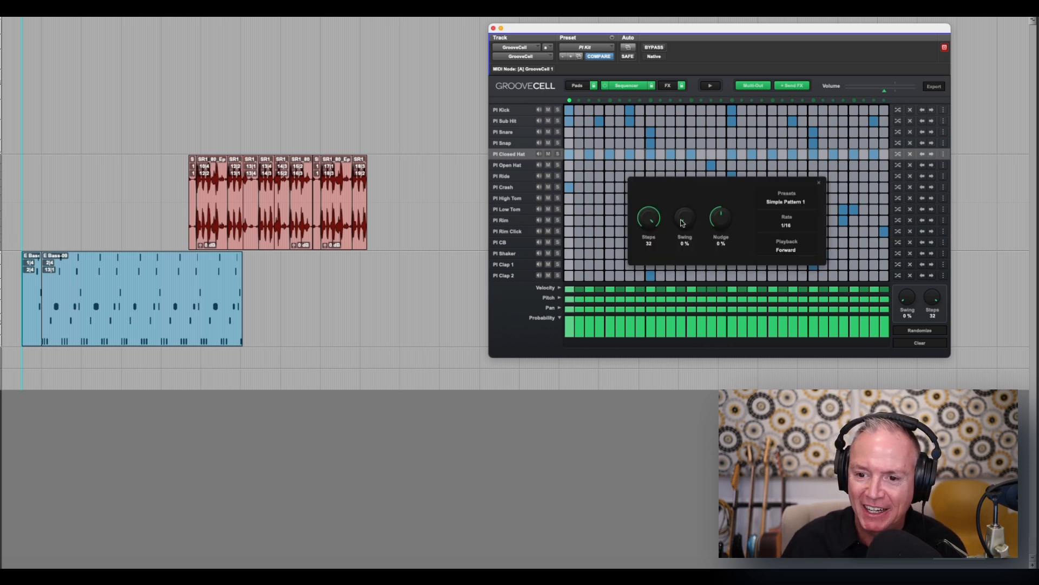
key("space")
left_click_drag(683, 223, 685, 246)
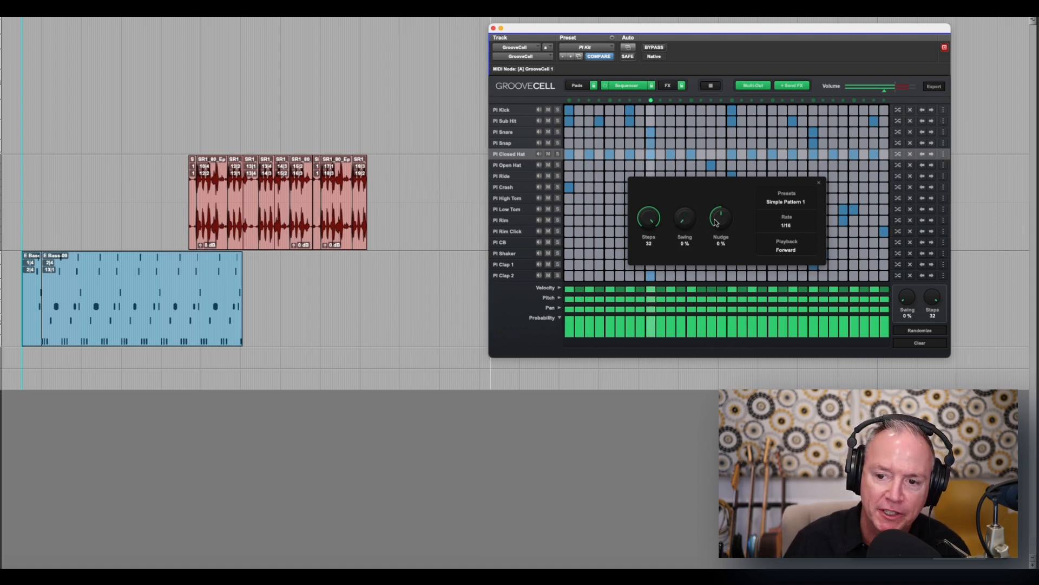
mouse_move(720, 205)
left_mouse_down()
mouse_move(725, 184)
mouse_move(722, 195)
left_mouse_up()
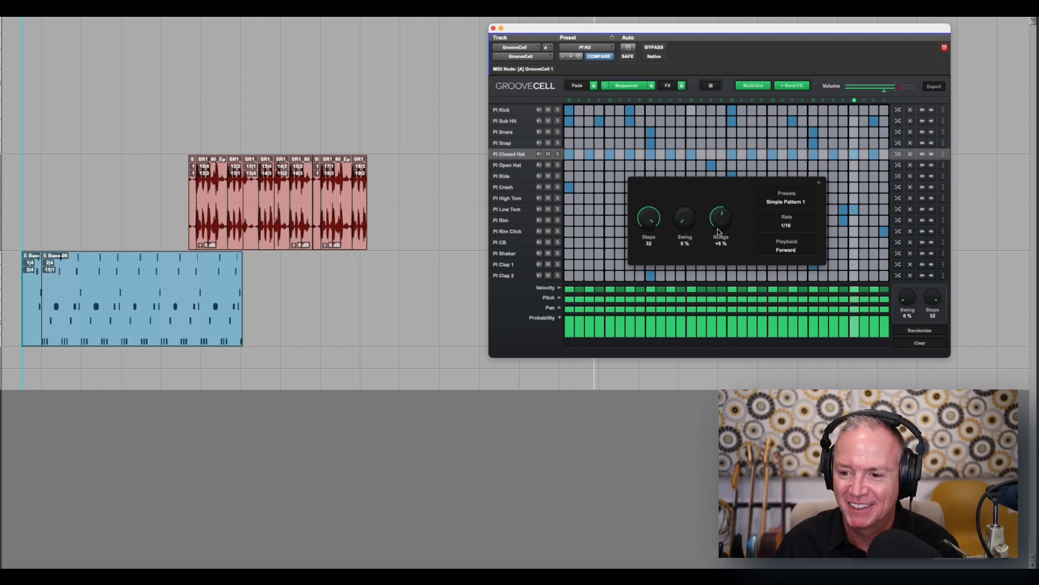
key("space")
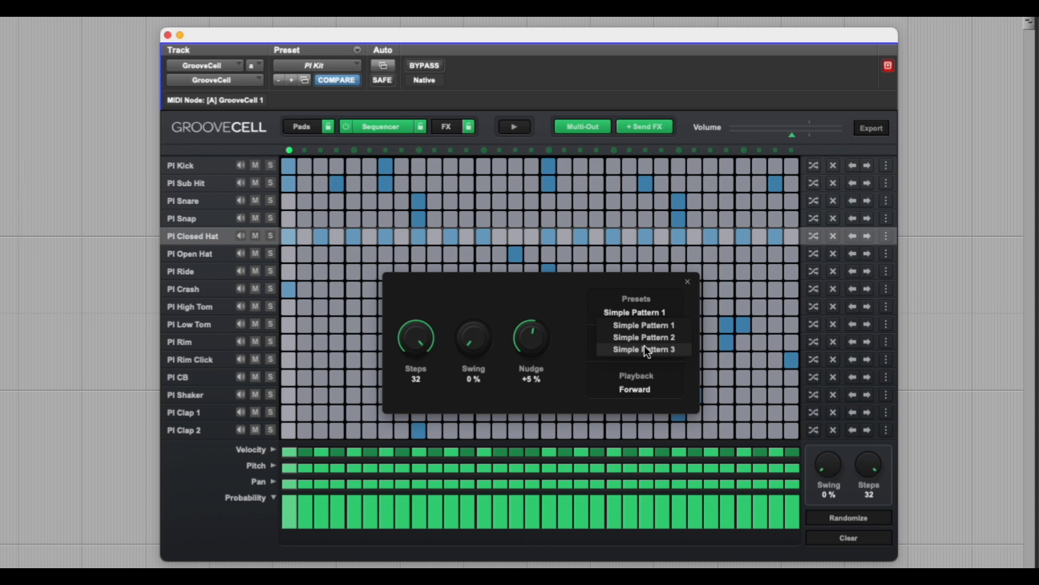
left_click(688, 283)
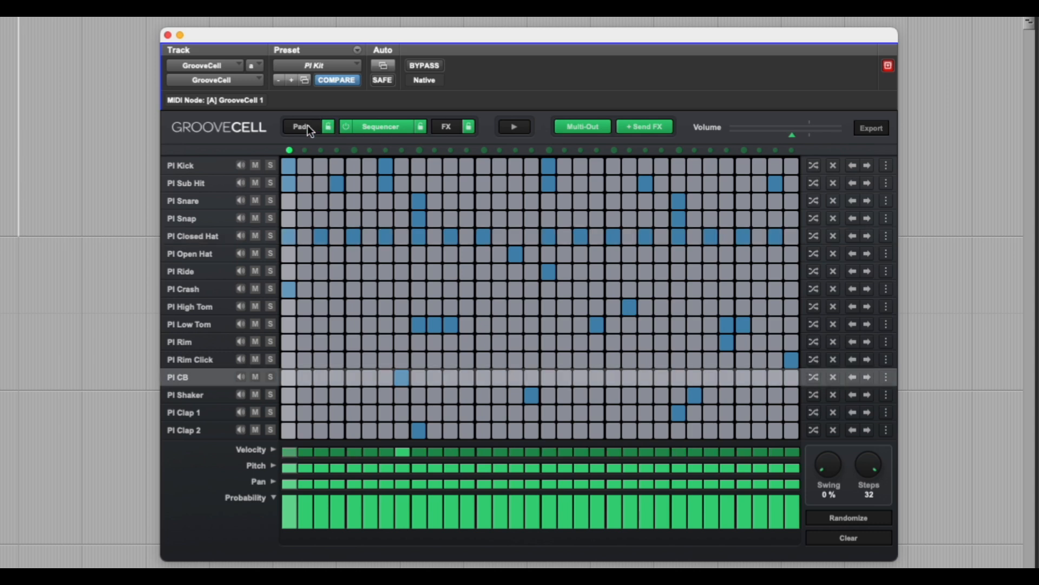
Step: Switch to the pads view, select the PI Sub Hit pad and lower its volume to -1.9 dB during playback
left_click(307, 128)
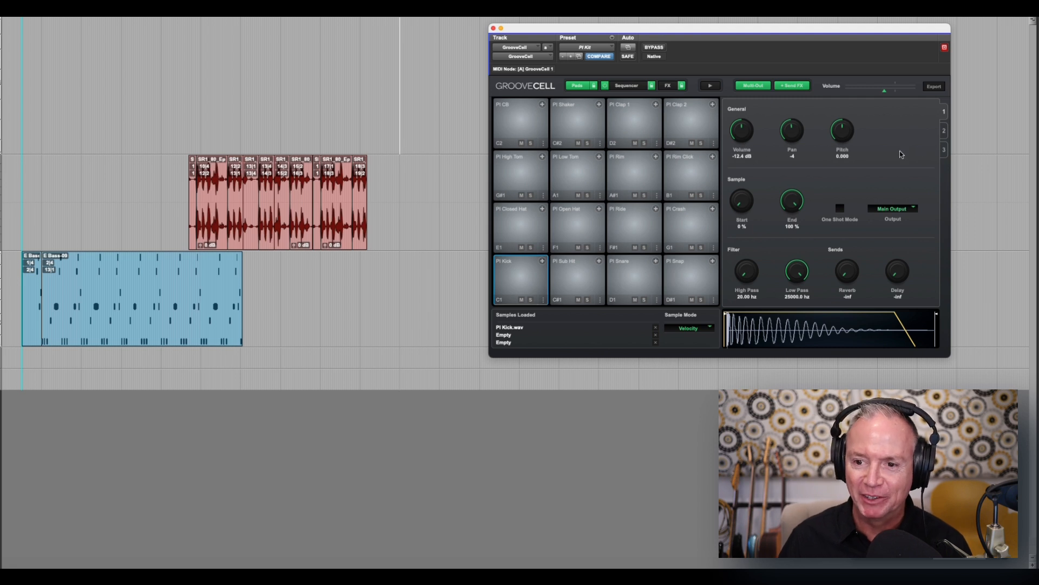
left_click(573, 285)
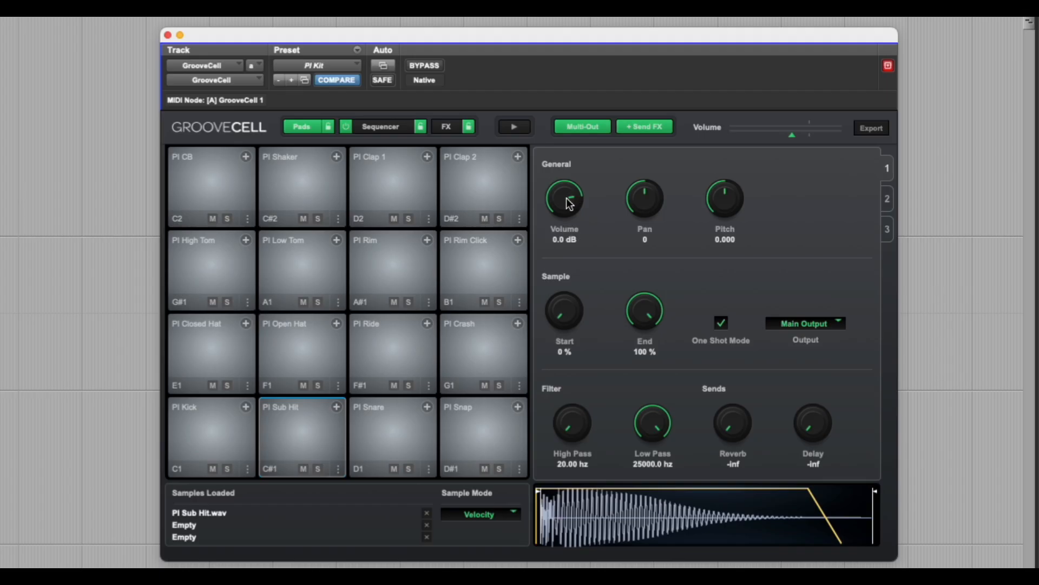
key("space")
mouse_move(567, 197)
left_mouse_down()
mouse_move(564, 265)
mouse_move(567, 209)
left_mouse_up()
Step: Sweep the PI Sub Hit's pan to both sides and settle it near the center at +2
left_click_drag(648, 200, 651, 174)
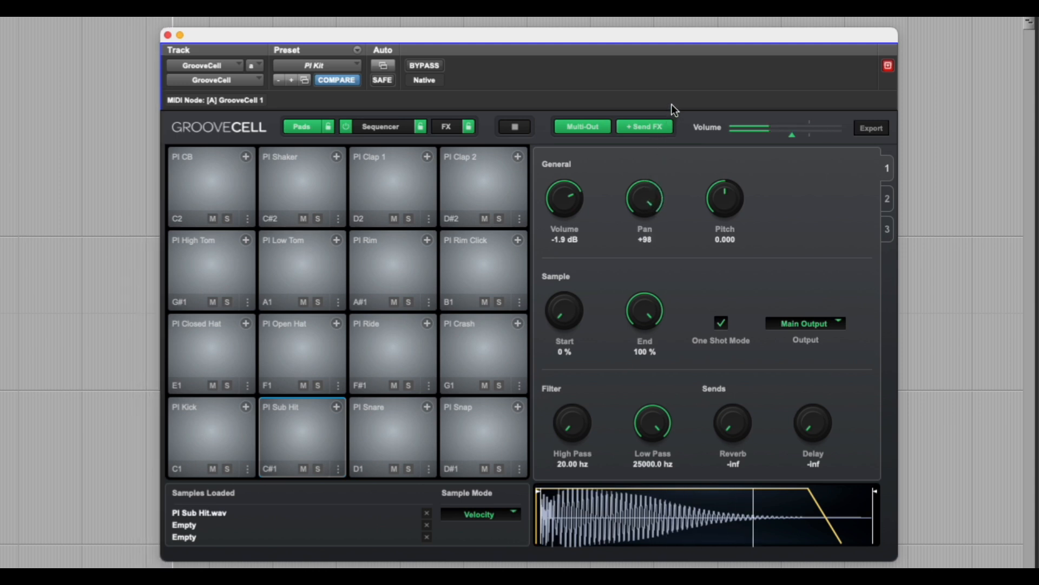
left_click_drag(648, 168, 632, 246)
left_click_drag(647, 207, 641, 194)
Step: Try a pitch of -5 on the PI Sub Hit, reset the pitch to its default and stop playback
mouse_move(718, 207)
left_mouse_down()
mouse_move(720, 175)
mouse_move(713, 209)
left_mouse_up()
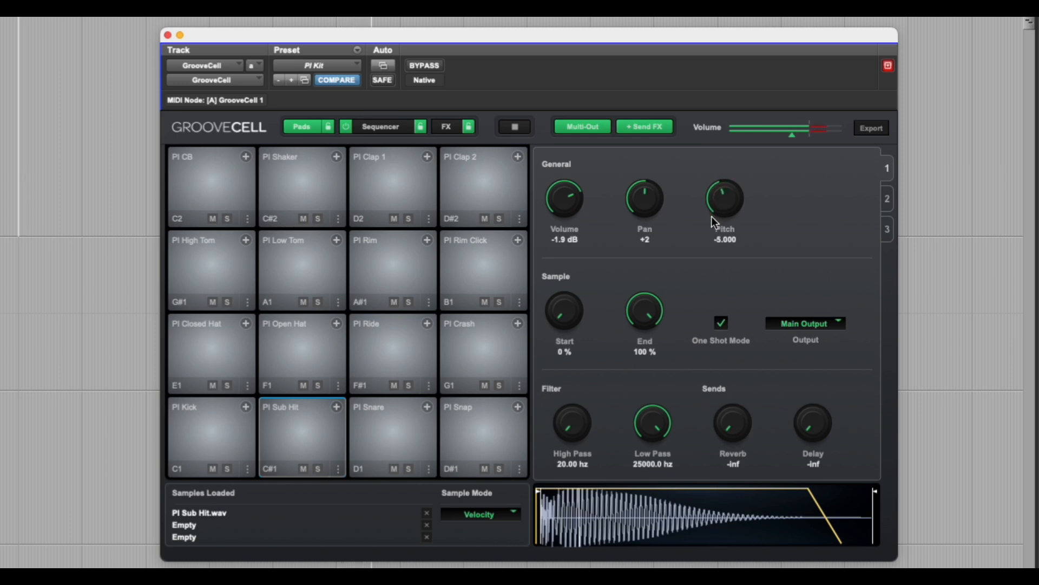
left_click(713, 206, "alt")
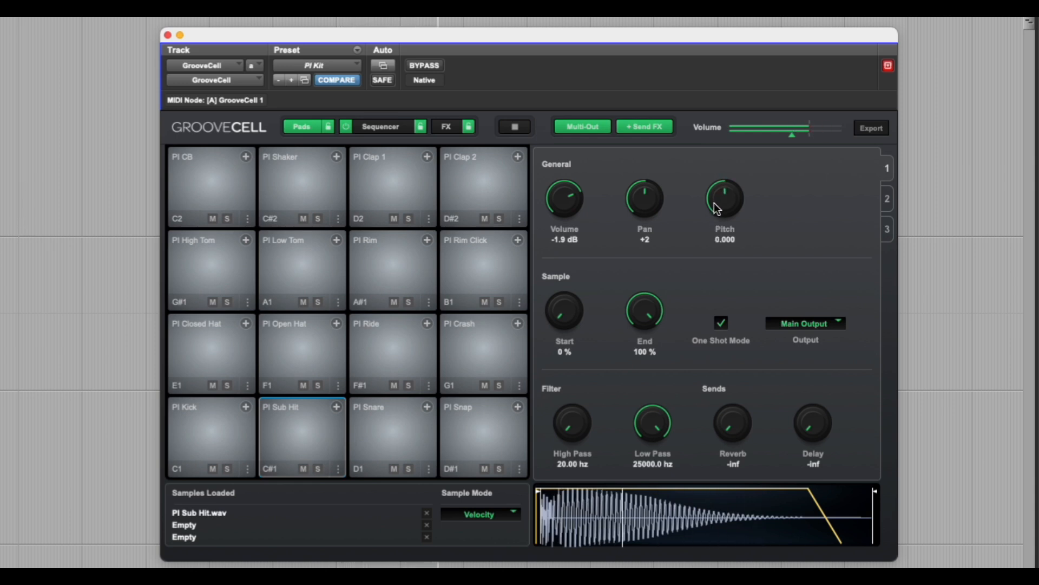
key("space")
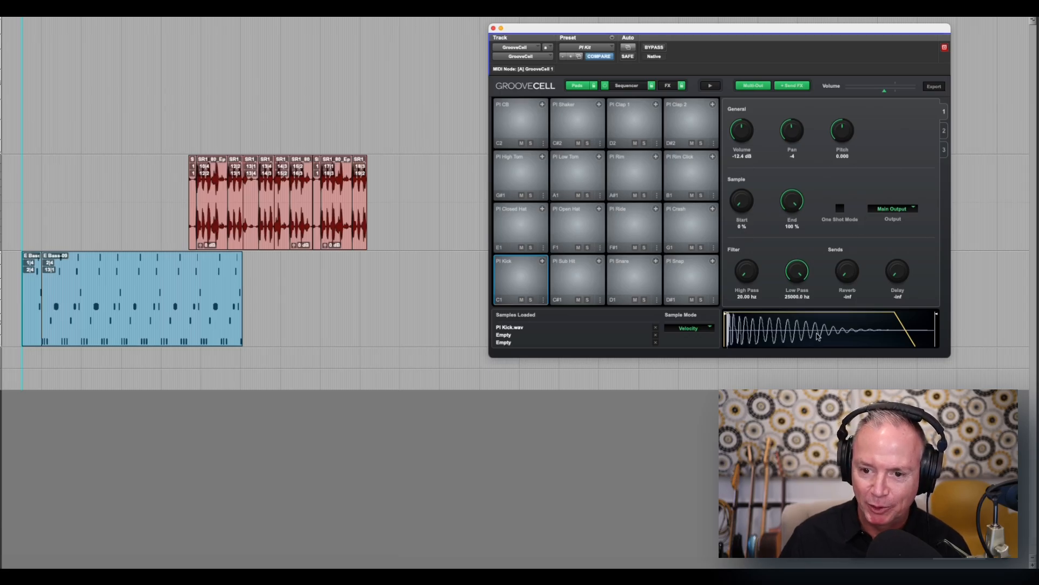
Step: Select the PI Snare pad and try adjusting its sample end and start points
left_click(631, 277)
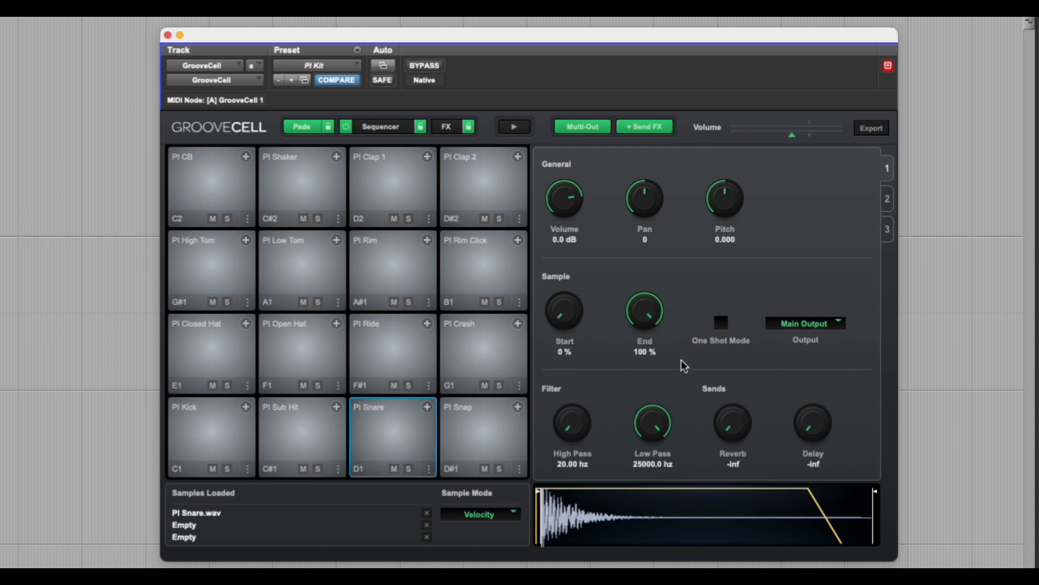
left_click_drag(642, 311, 626, 450)
left_click_drag(620, 488, 619, 494)
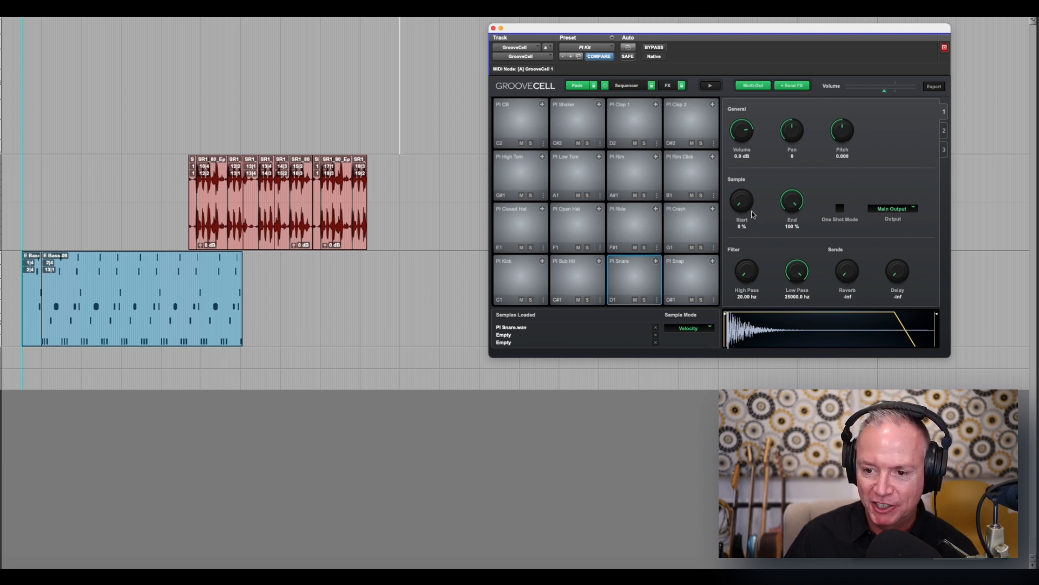
left_click_drag(742, 205, 742, 200)
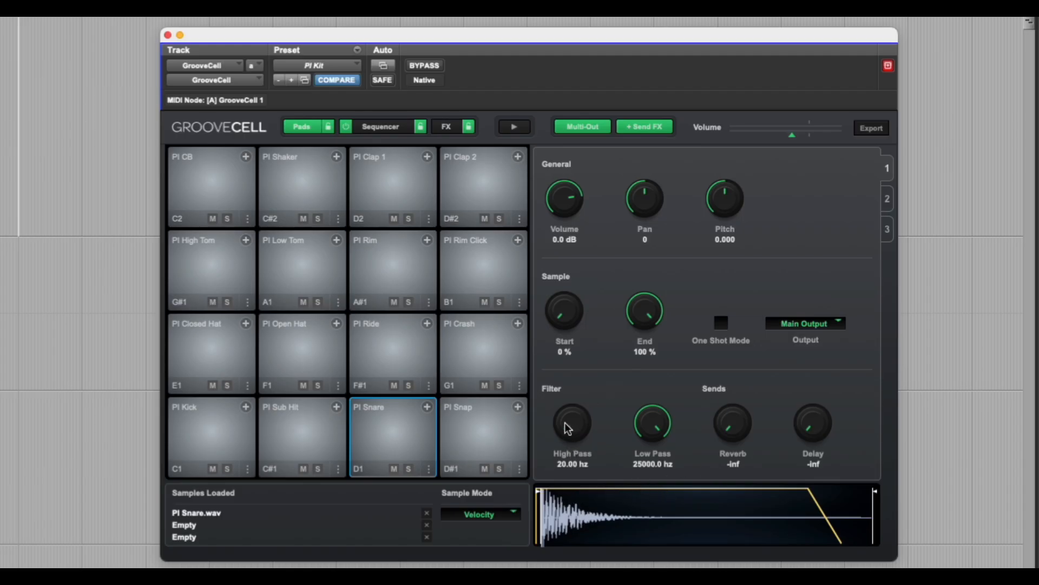
Step: Try the PI Snare's high-pass and low-pass filters and its reverb and delay sends, then restore their default values
left_click_drag(567, 430, 568, 486)
left_click_drag(655, 422, 685, 321)
left_click_drag(731, 421, 727, 444)
left_click_drag(810, 422, 836, 323)
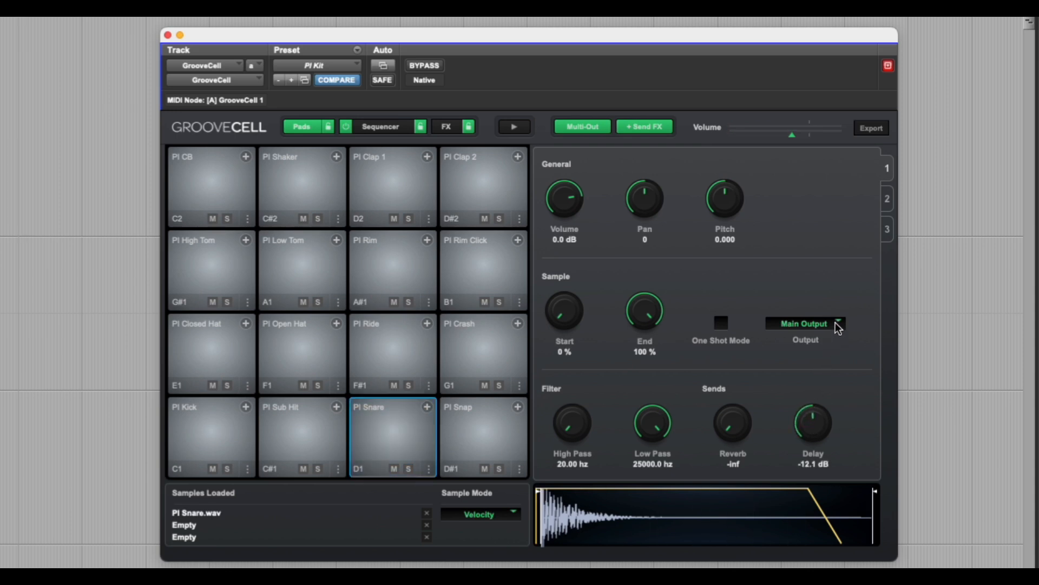
left_click_drag(836, 323, 828, 353)
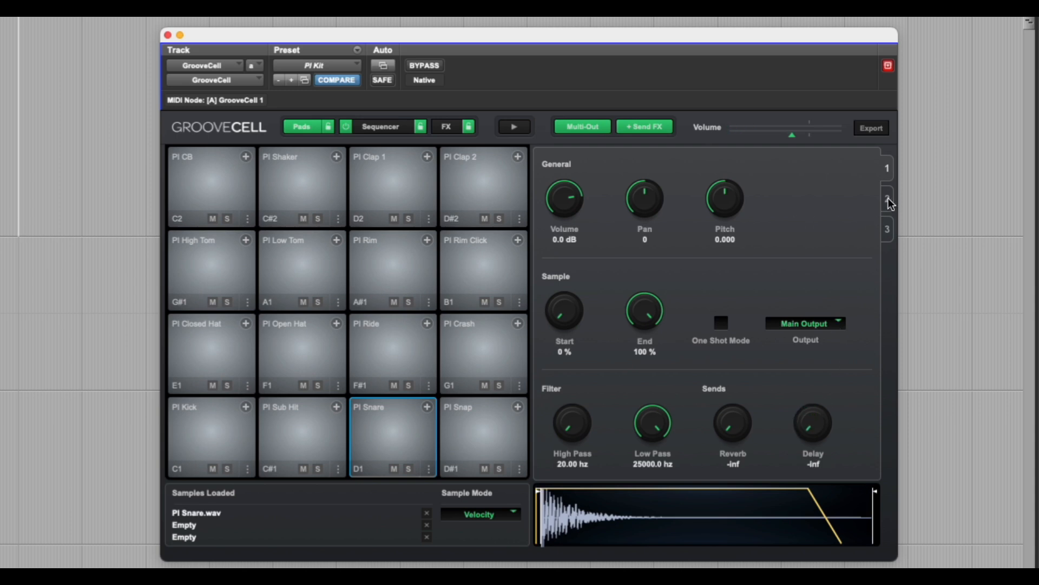
Step: Open the PI Snare's second parameter page and review the available Drum Mode options
left_click(888, 199)
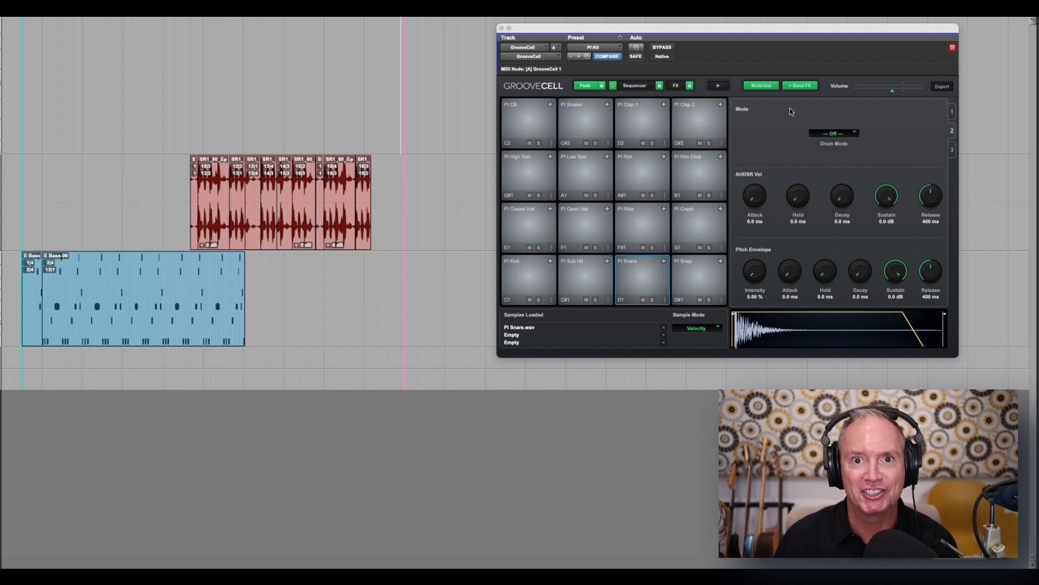
left_click(842, 138)
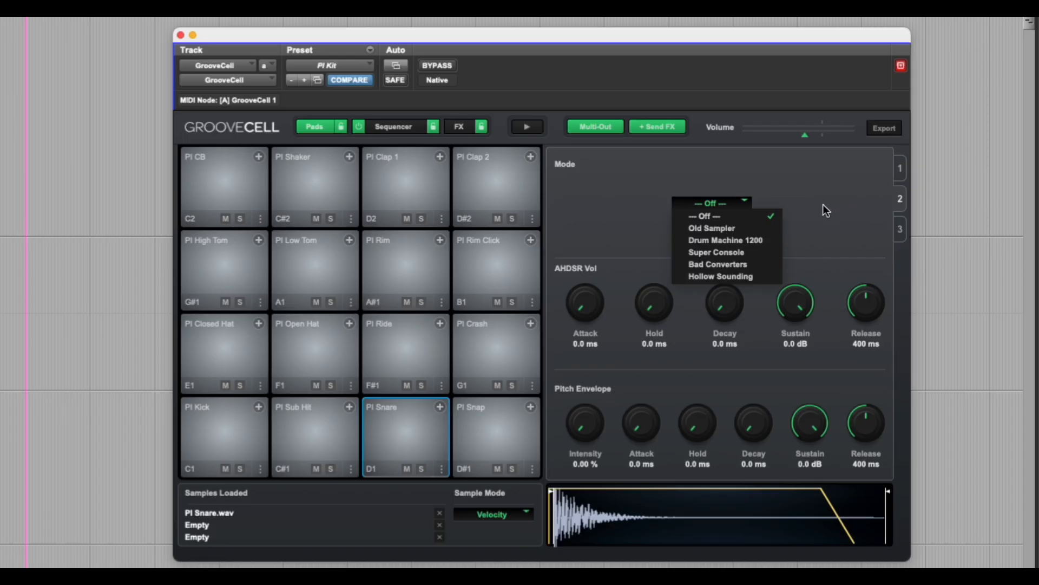
left_click(797, 220)
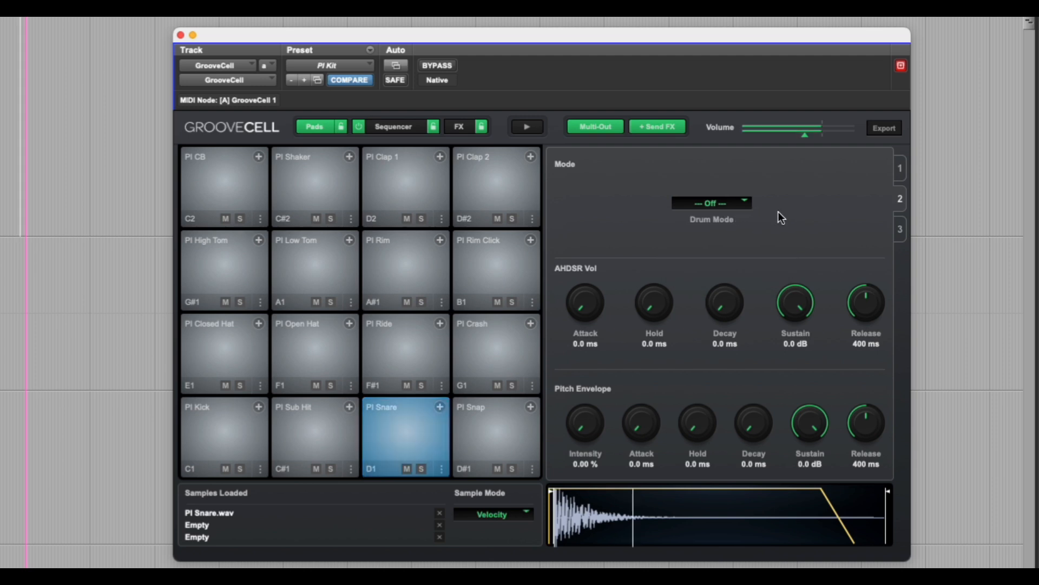
Step: Try the PI Snare's Drum Modes Old Sampler, Drum Machine 1200, Super Console, Bad Converters and Hollow Sounding, then restore Off
left_click(738, 206)
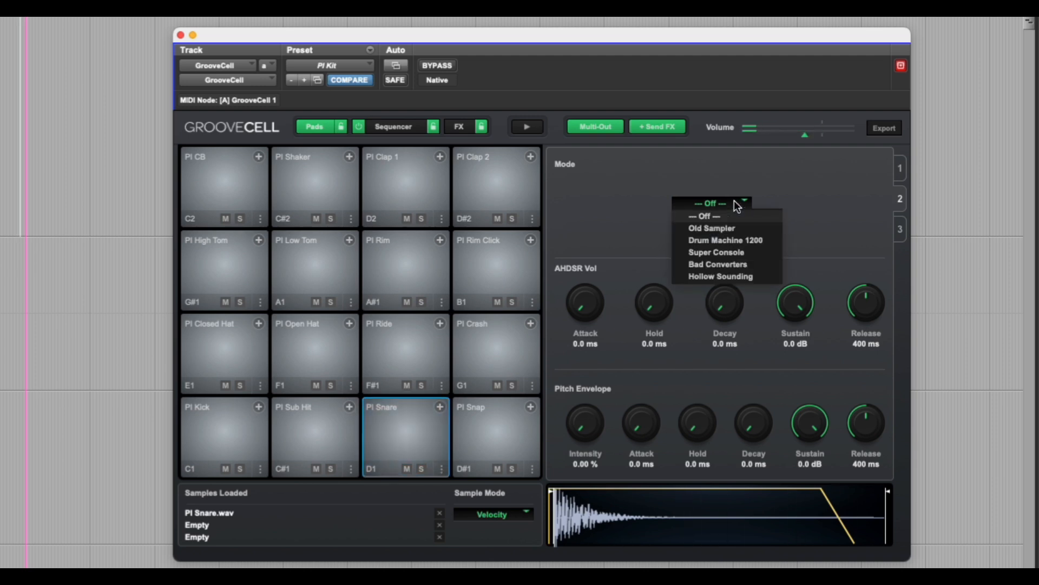
left_click(738, 231)
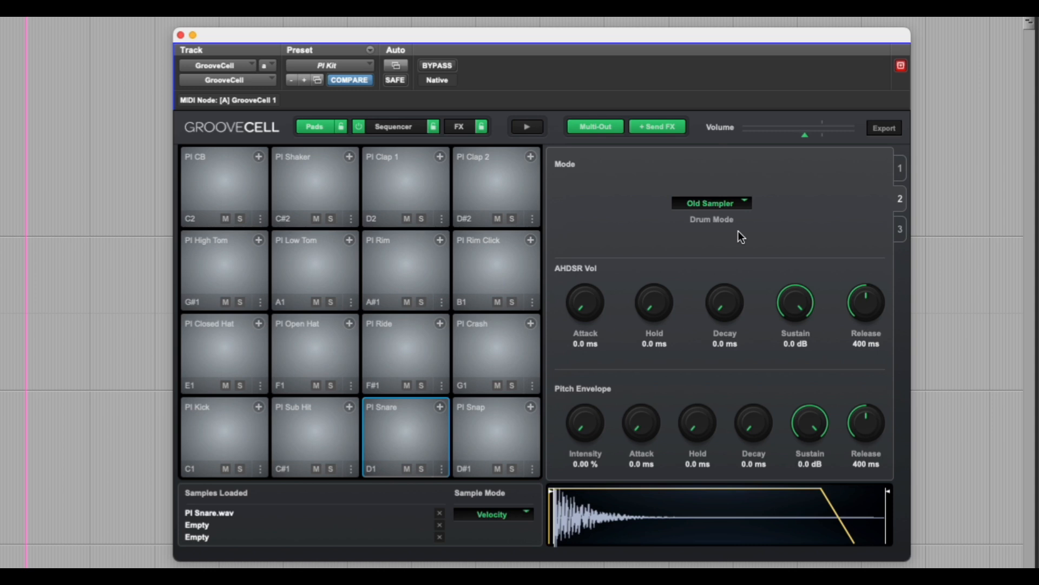
left_click(726, 203)
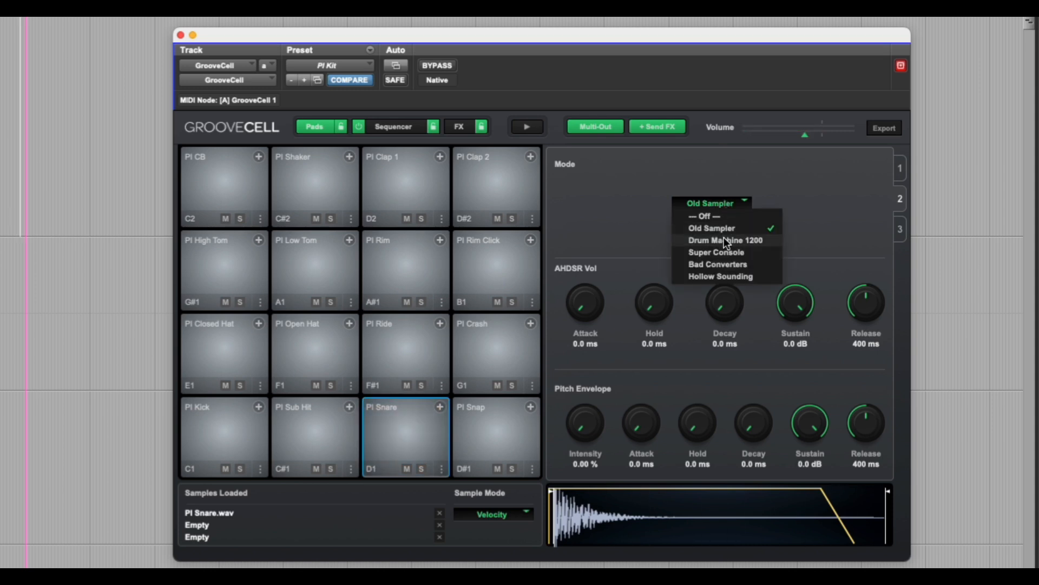
left_click(726, 241)
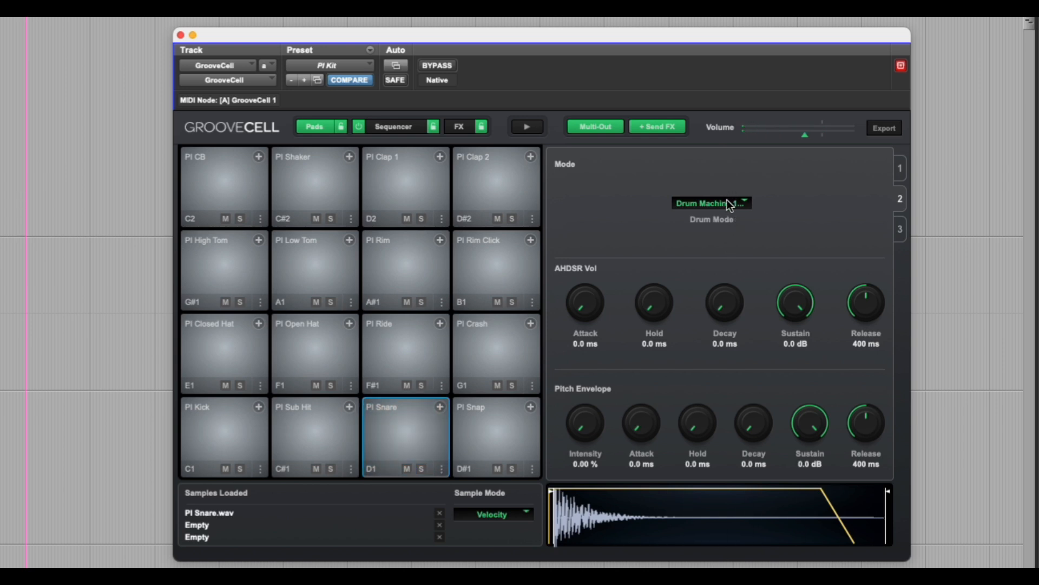
left_click(727, 200)
left_click(724, 251)
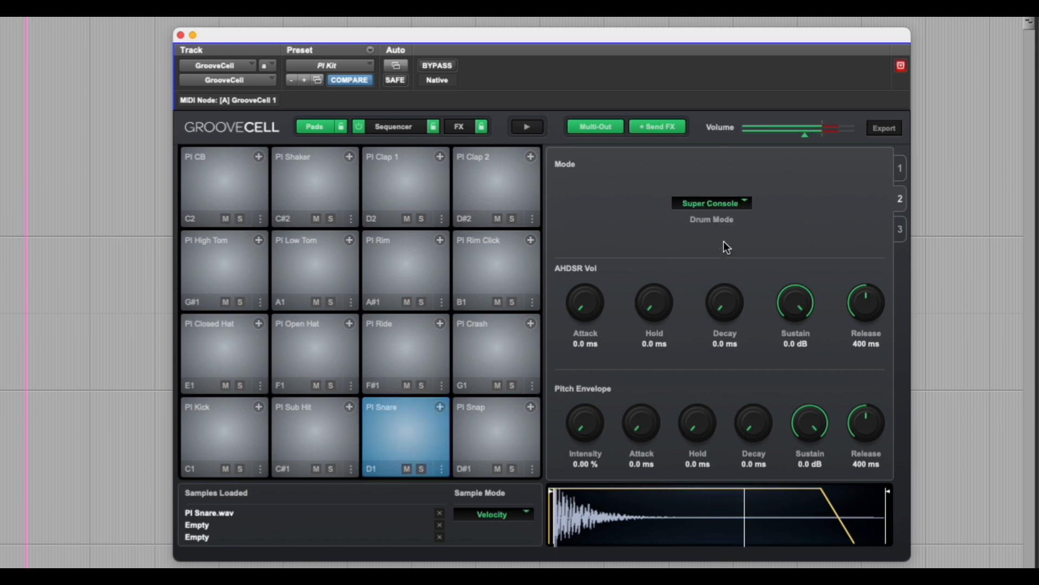
left_click(725, 201)
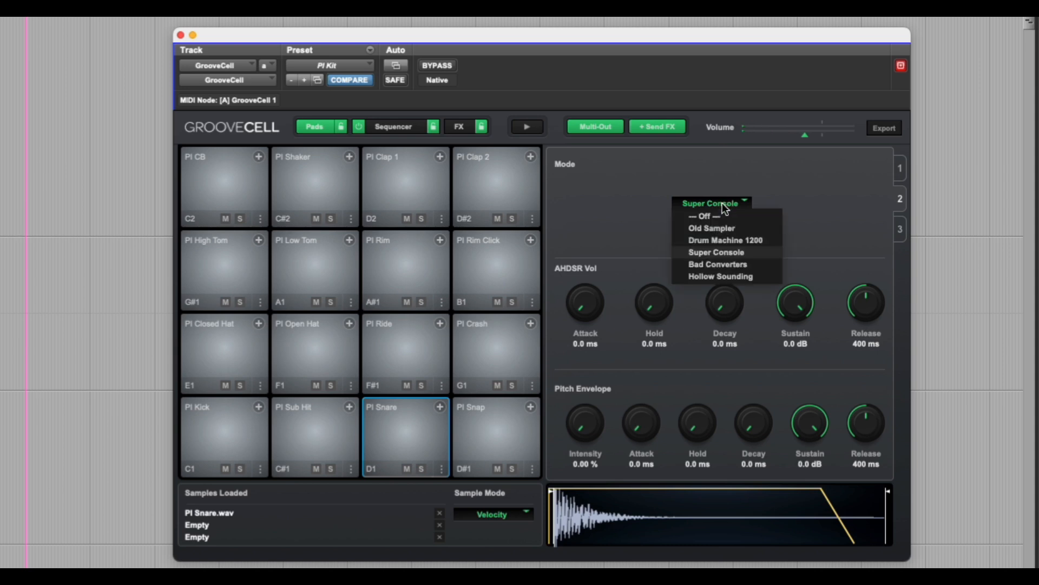
left_click(737, 267)
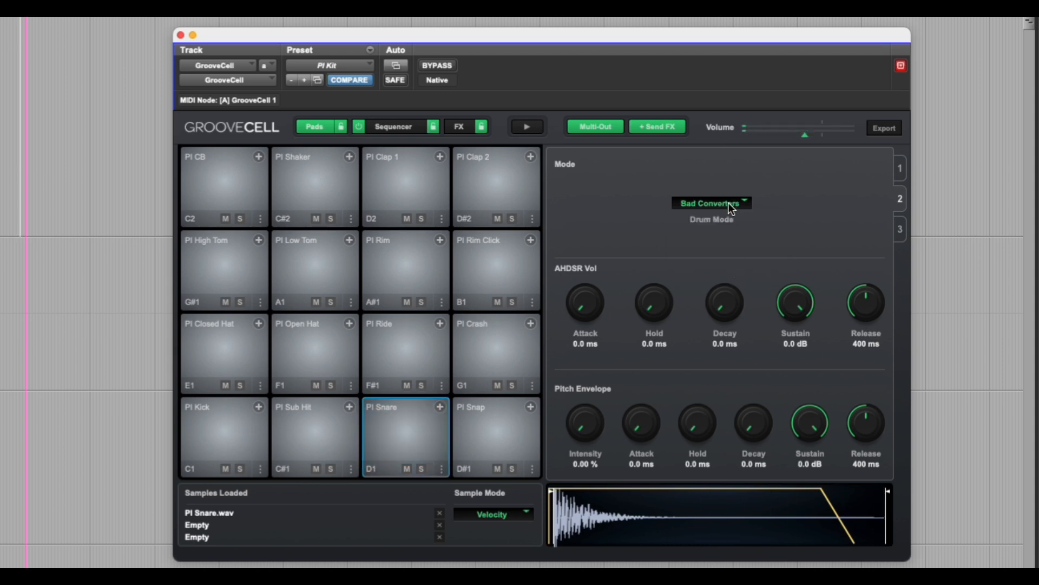
left_click(729, 202)
left_click(731, 276)
left_click(729, 206)
left_click(709, 216)
Step: Try a 22.5 ms attack on the PI Snare's volume envelope, restore its default, and set the release to 390 ms
left_click_drag(576, 308, 581, 284)
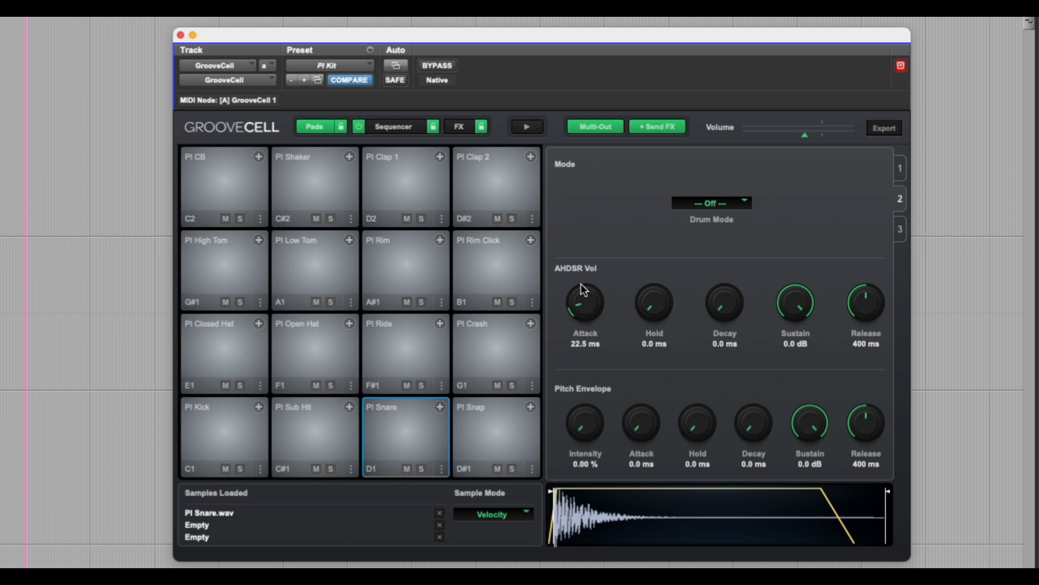
left_click(580, 284, "alt")
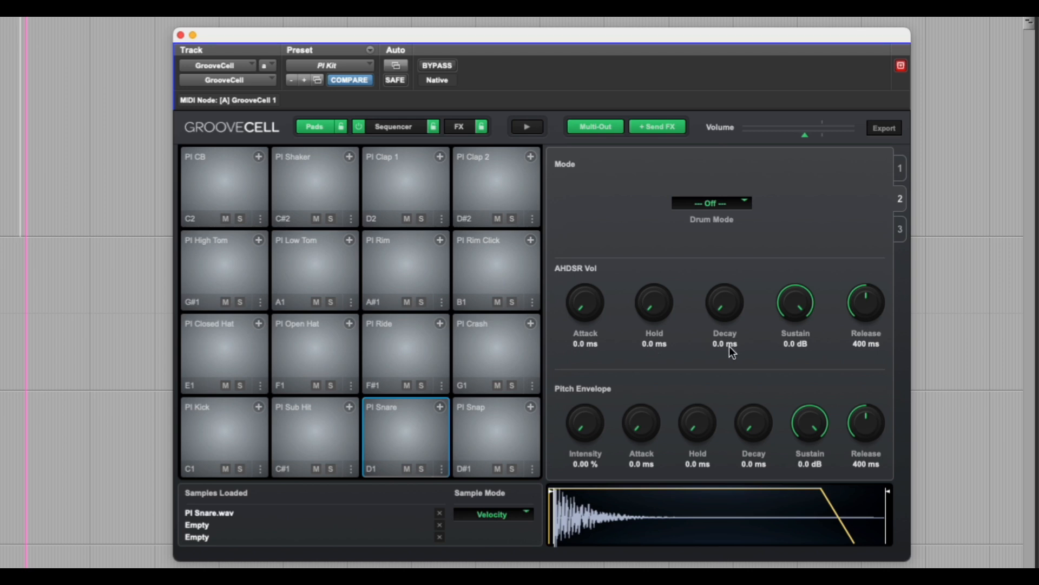
left_click_drag(873, 295, 872, 297)
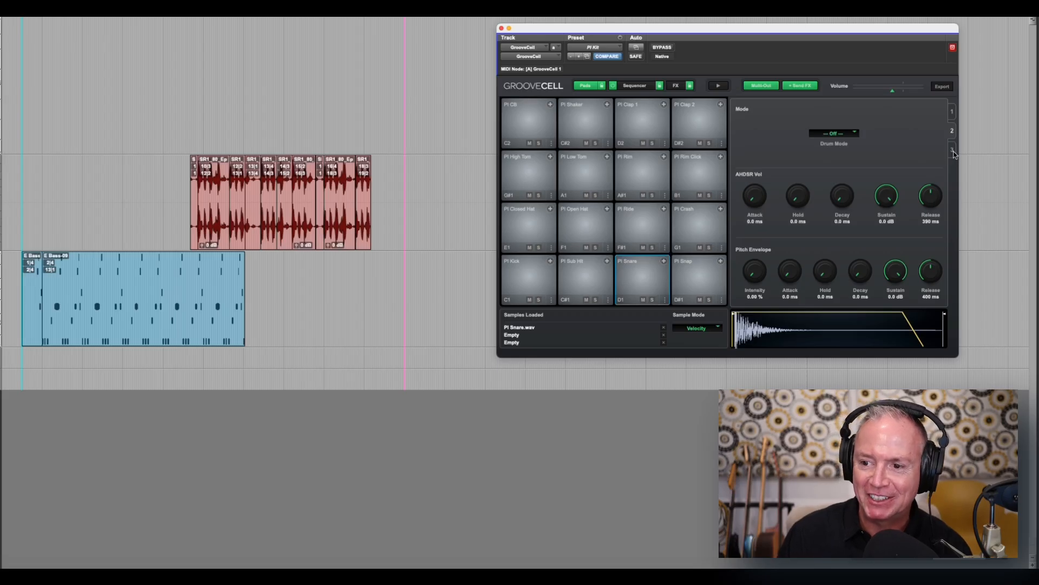
Step: Open the PI Snare's third parameter page and review the available Drive and Dynamics presets
left_click(953, 151)
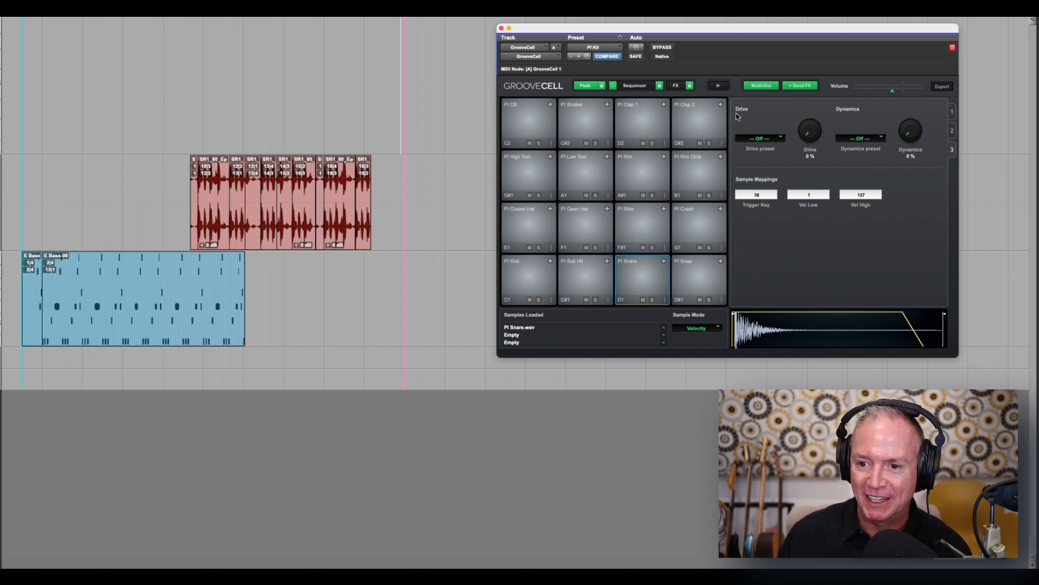
left_click(766, 136)
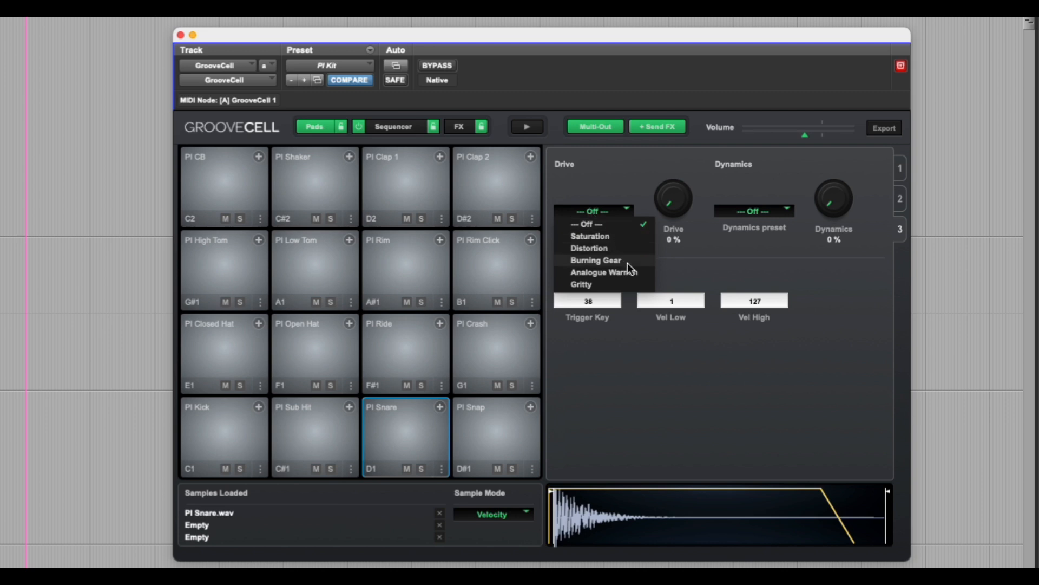
left_click(754, 179)
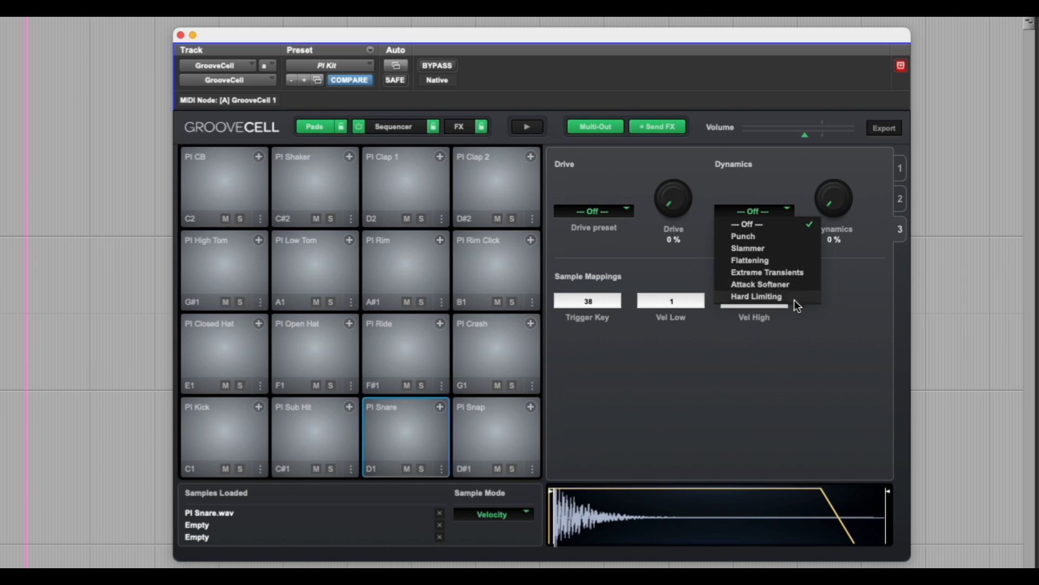
left_click(766, 239)
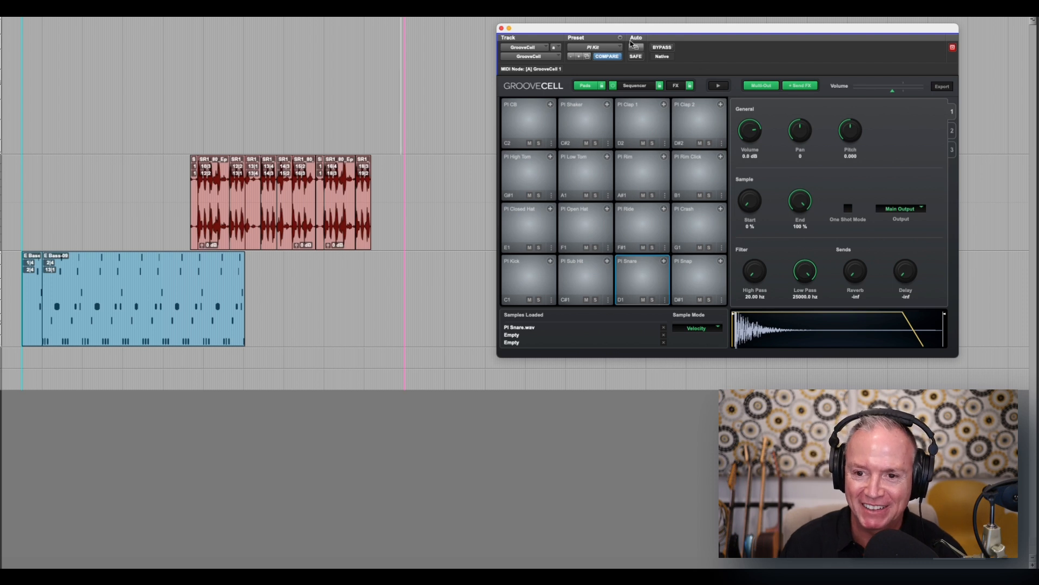
Step: Load the 90s Street Kit preset in GrooveCell and set the session tempo to 80 BPM
left_click(606, 49)
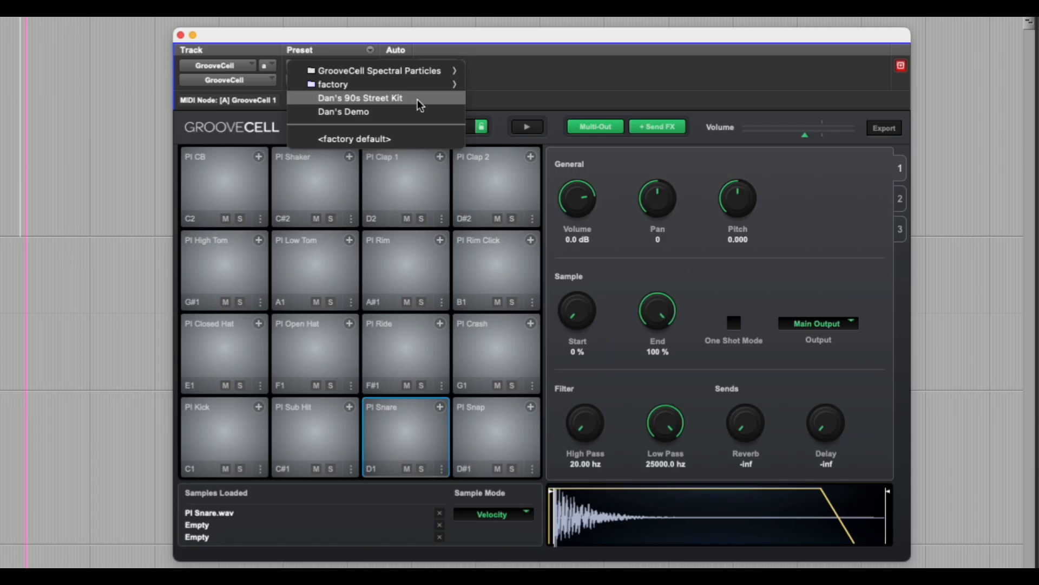
left_click(417, 99)
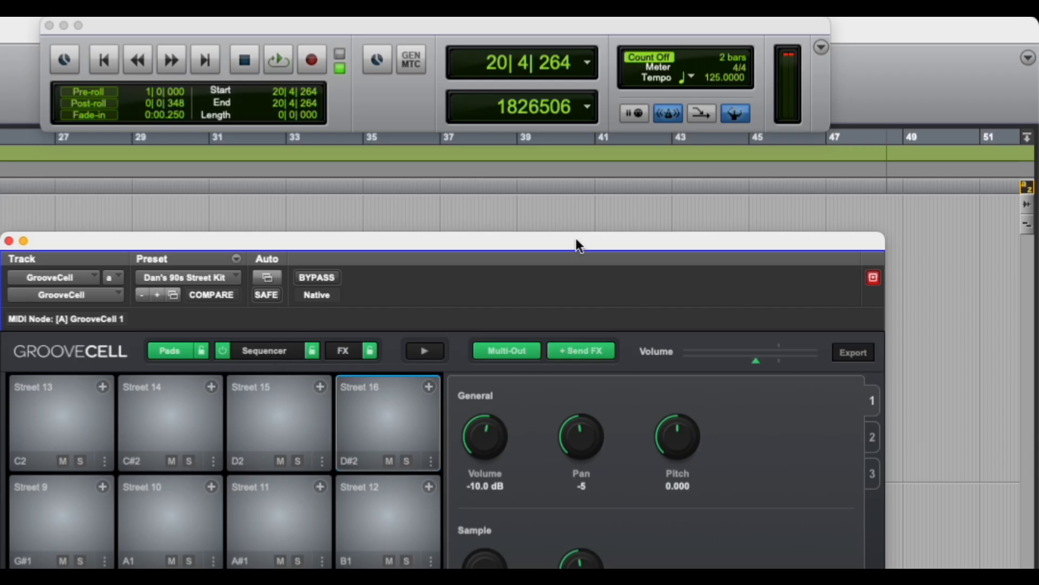
left_click(716, 77)
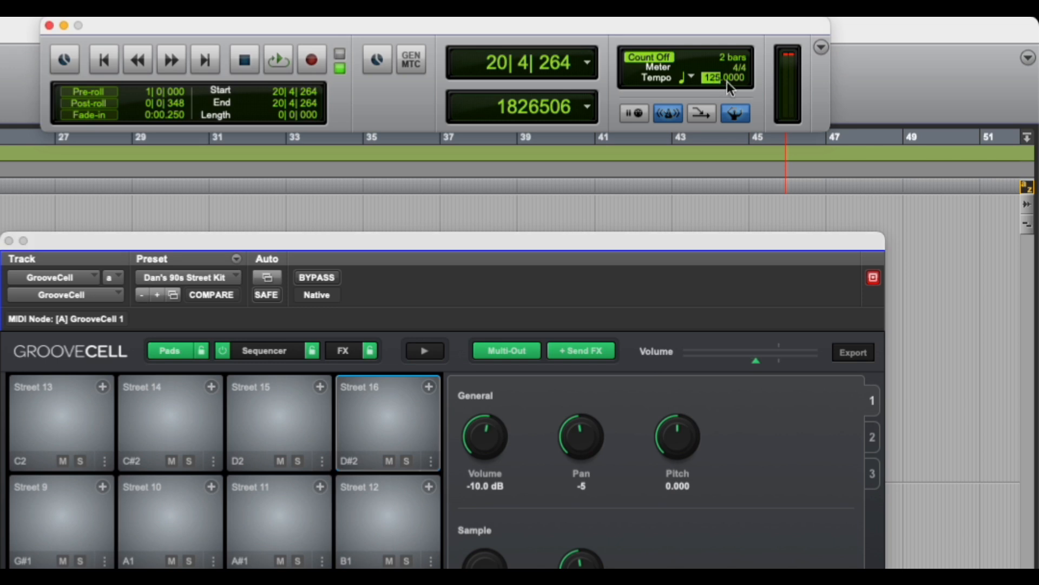
type("80.")
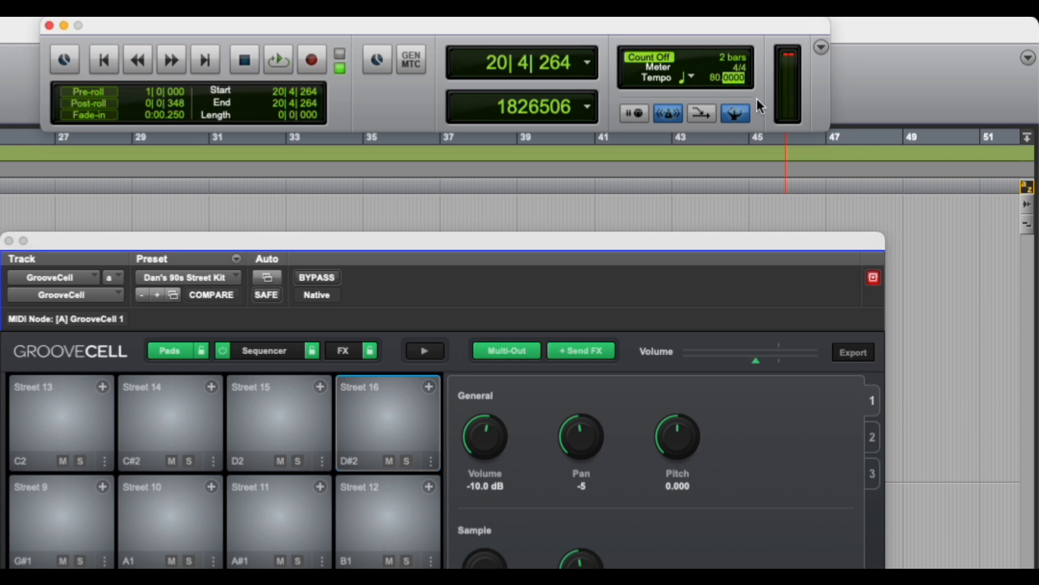
key("Return")
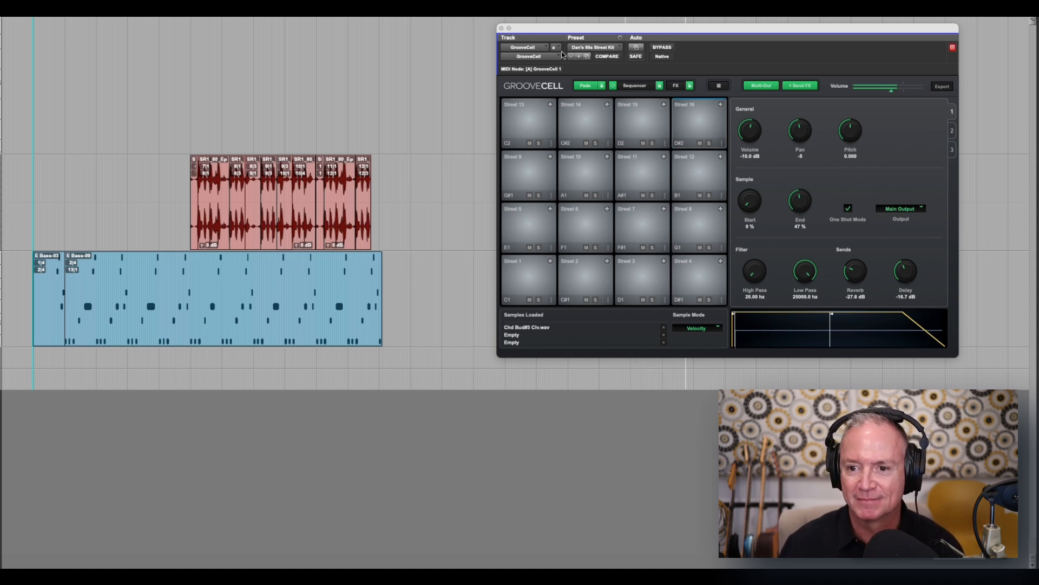
Step: Stop playback, place the cursor at 2|3|620 on the E Piano track and play the session from there
key("space")
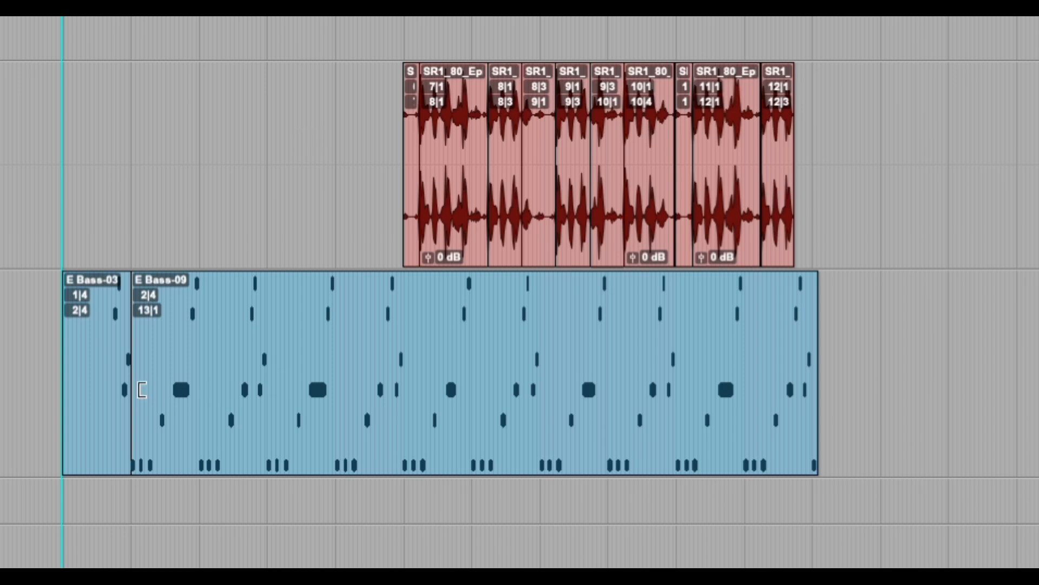
left_click(109, 162)
key("space")
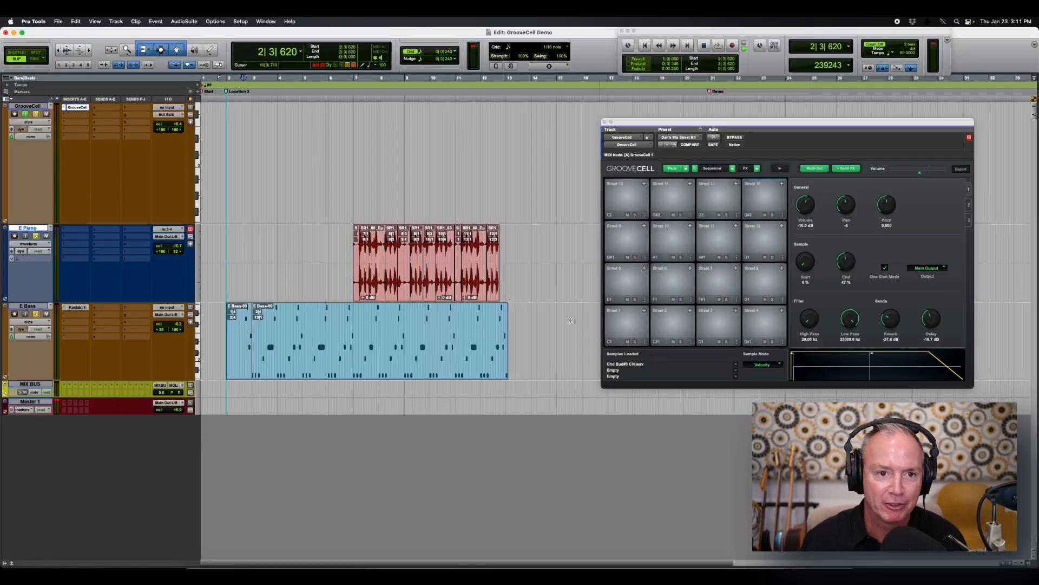
Step: Open a new Soundbase workspace and search the sound libraries for audio files containing "chd bud"
left_click(265, 21)
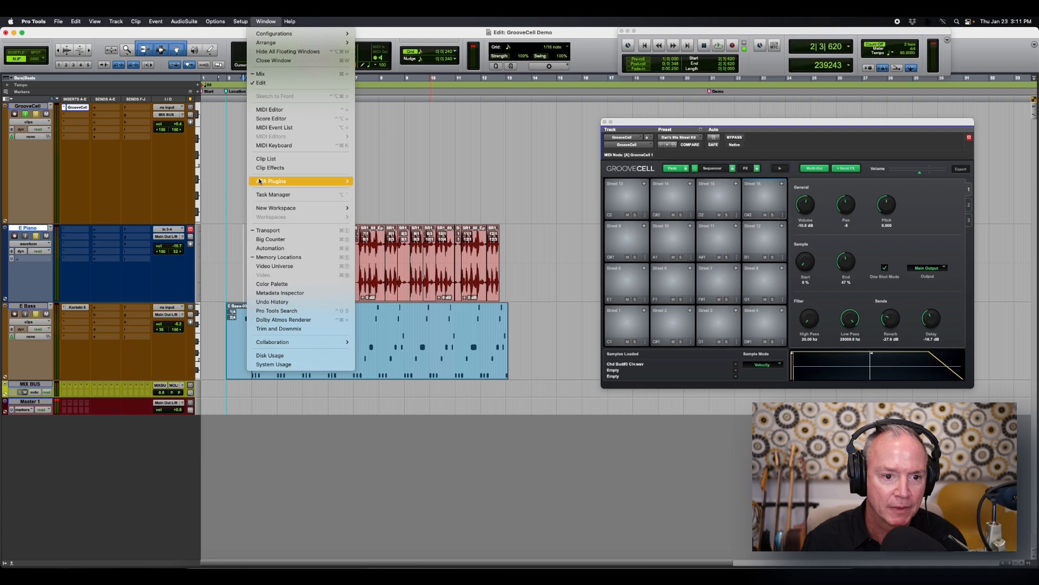
mouse_move(274, 210)
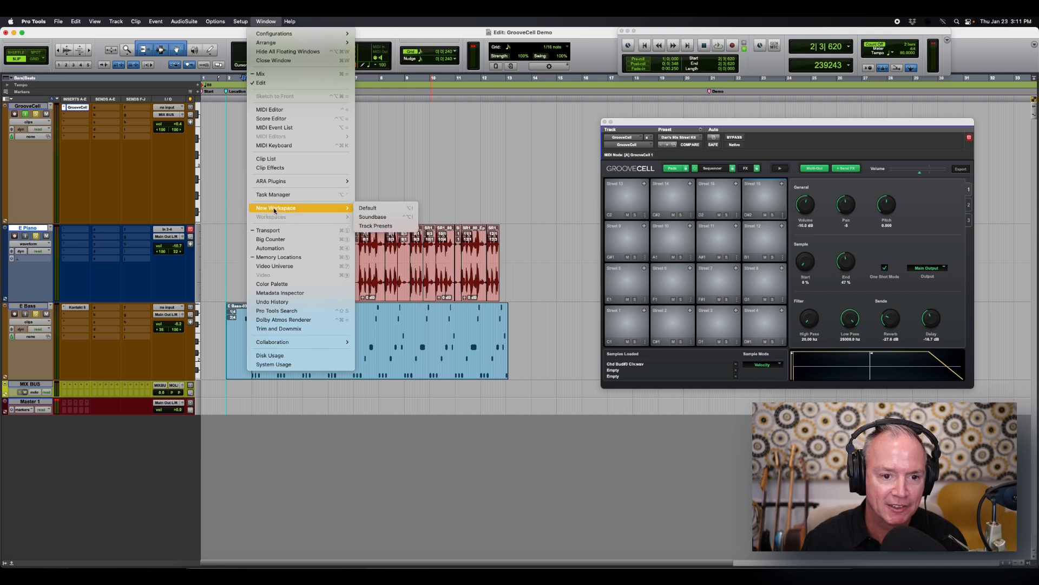
left_click(384, 218)
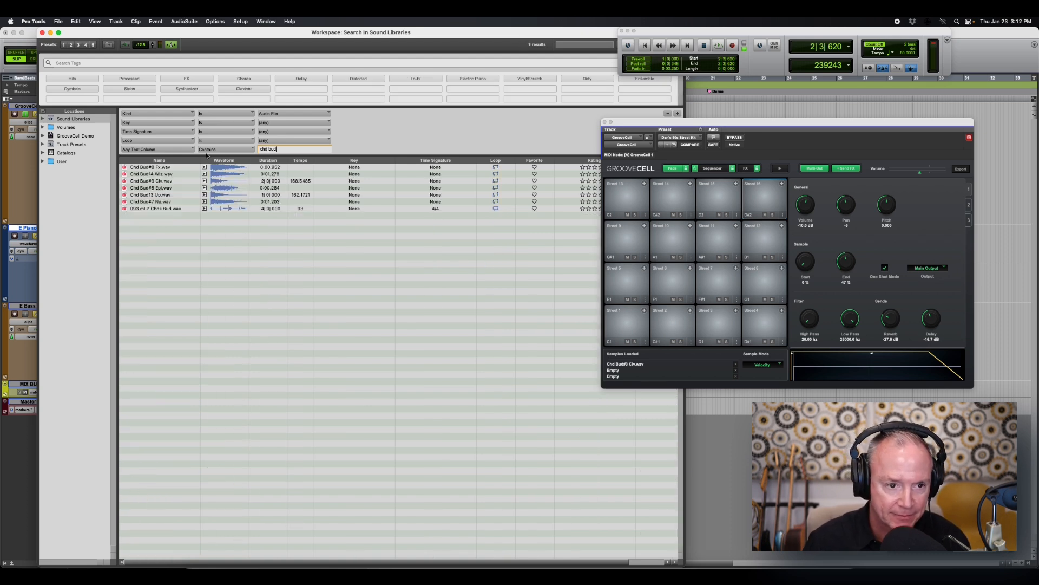
Step: Audition Chd Bud#3 Clv.wav, load it onto the Street 16 pad and close the Soundbase workspace
left_click(206, 182)
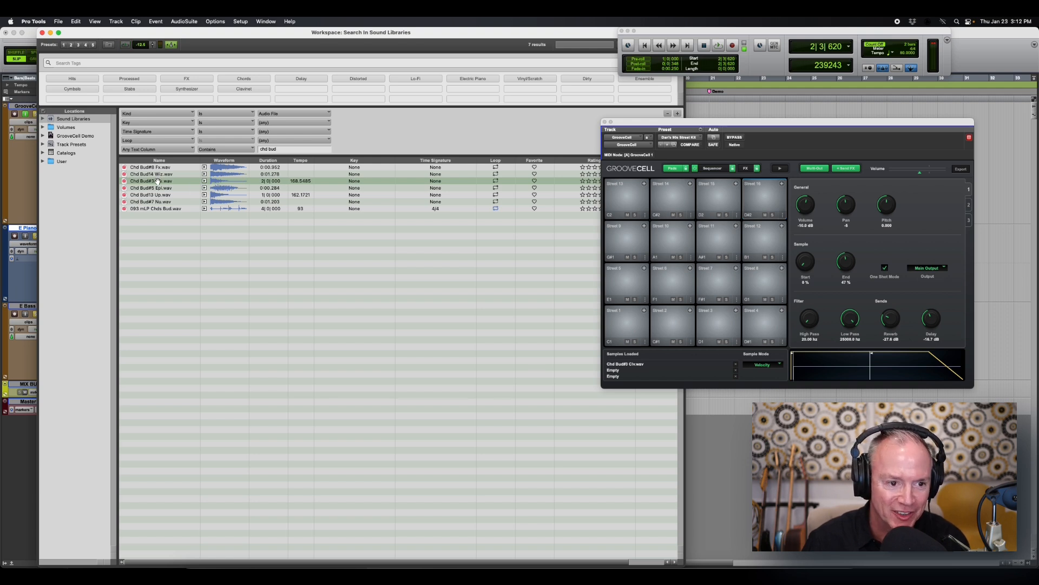
left_click_drag(157, 181, 757, 194)
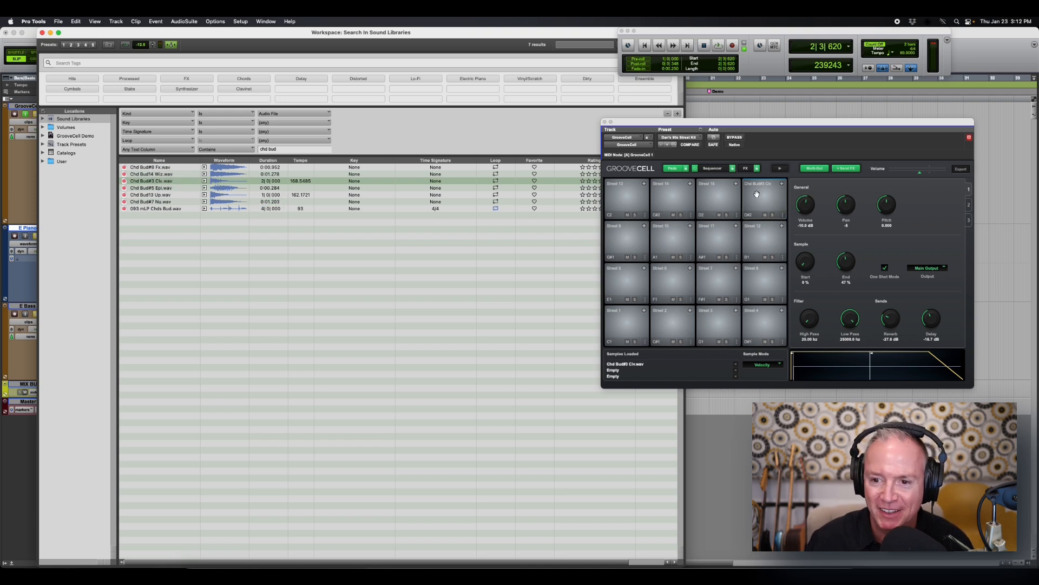
left_click(757, 194)
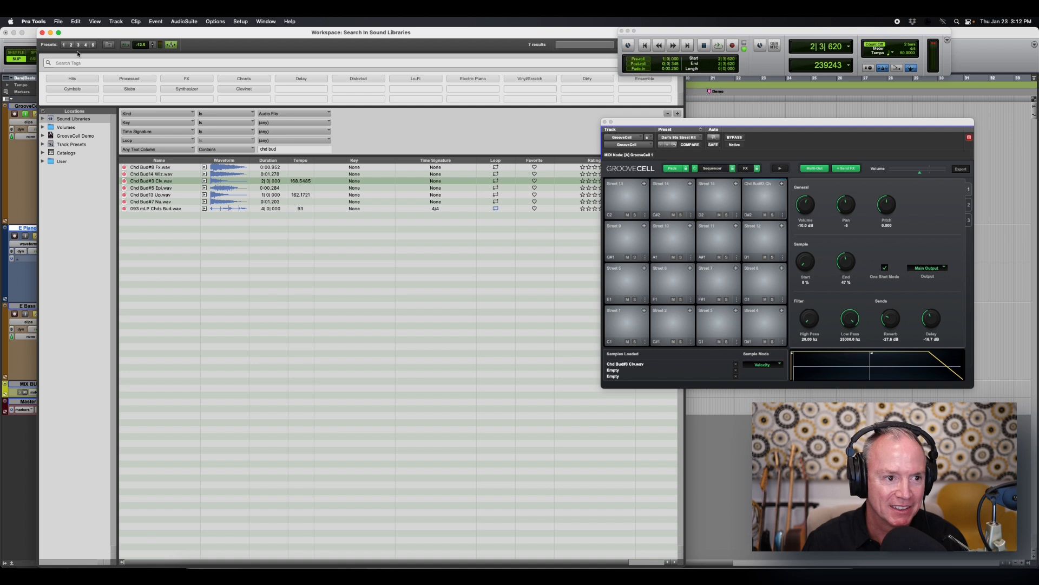
left_click(42, 33)
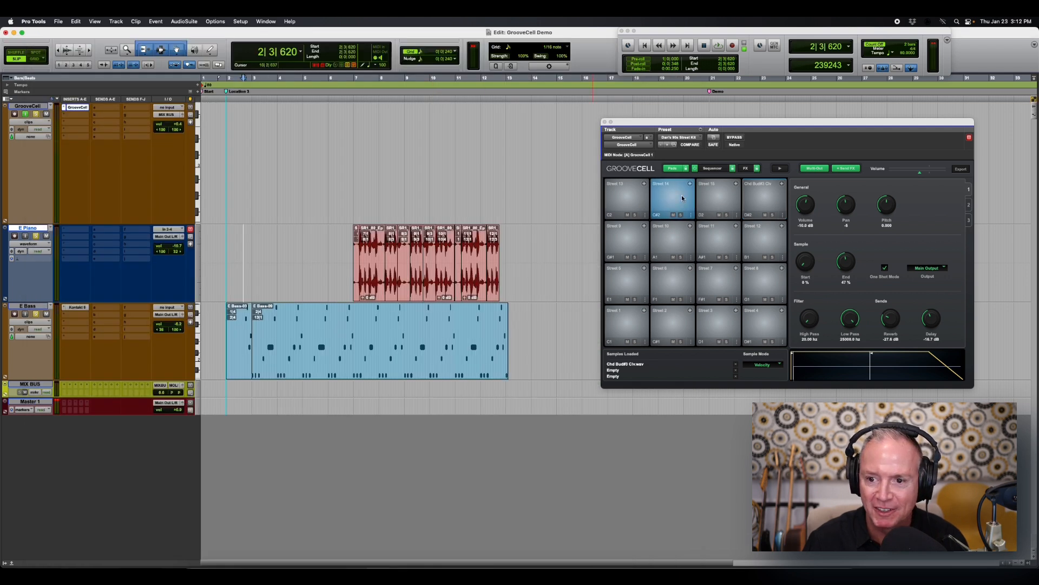
Step: Set the Chd Bud#3 Clv pad's volume to -4.7 dB and audition the pad
left_click(768, 198)
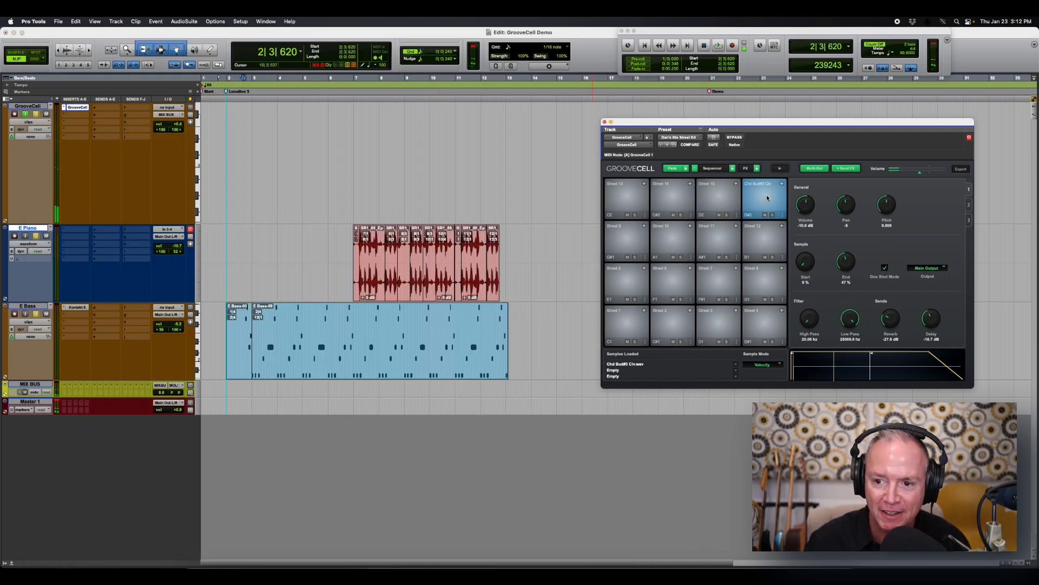
left_click_drag(800, 206, 806, 194)
left_click(755, 197)
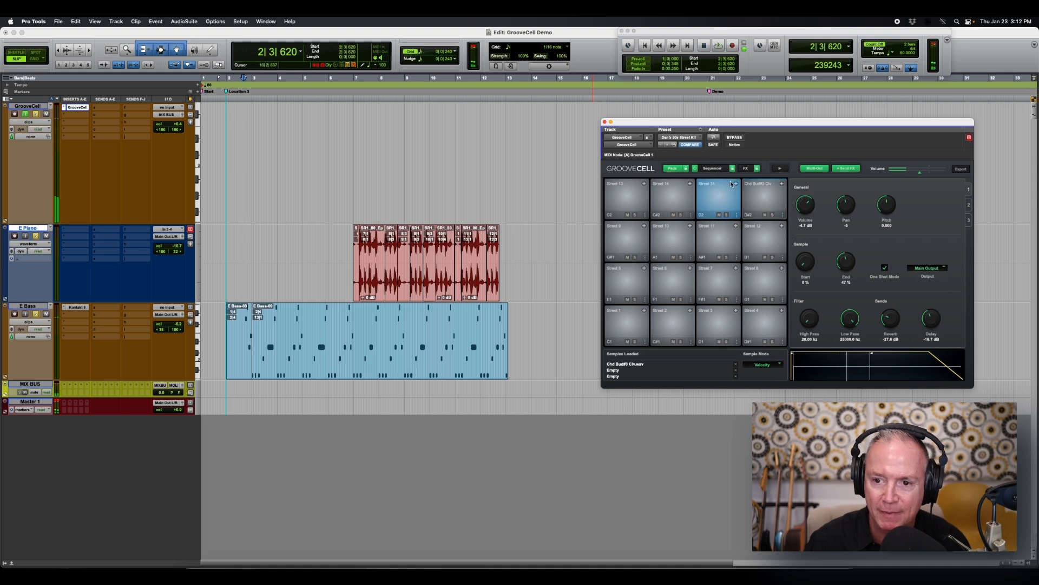
Step: Play the sequencer pattern and add a hit on step 15 of the Street 16 row
left_click(714, 168)
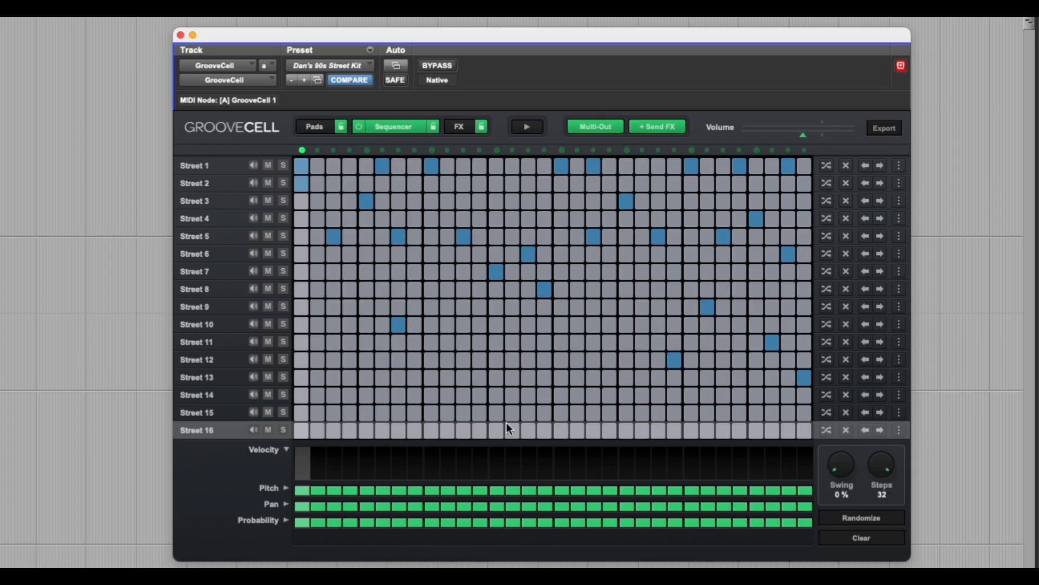
key("space")
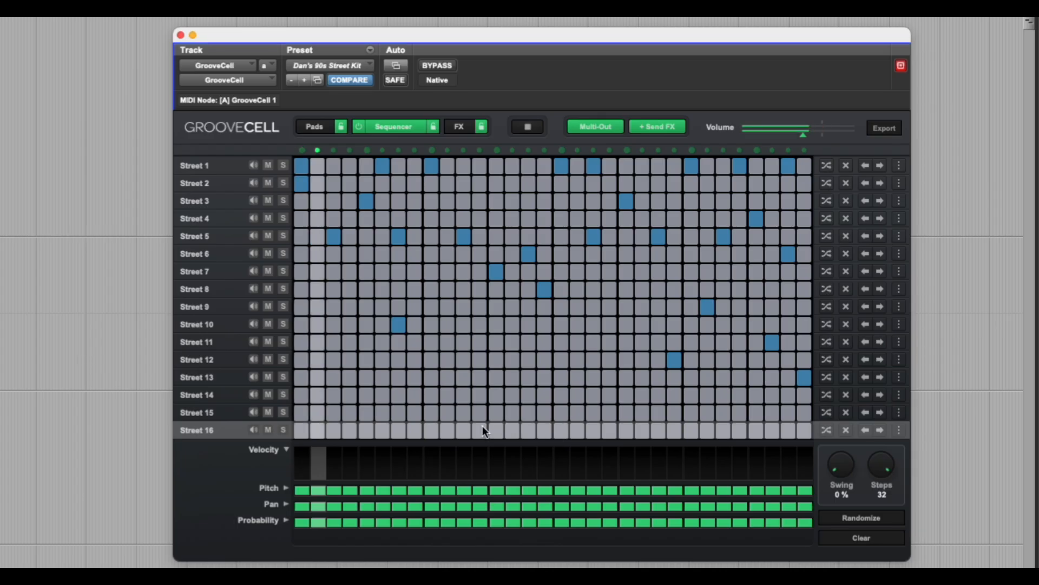
left_click(530, 431)
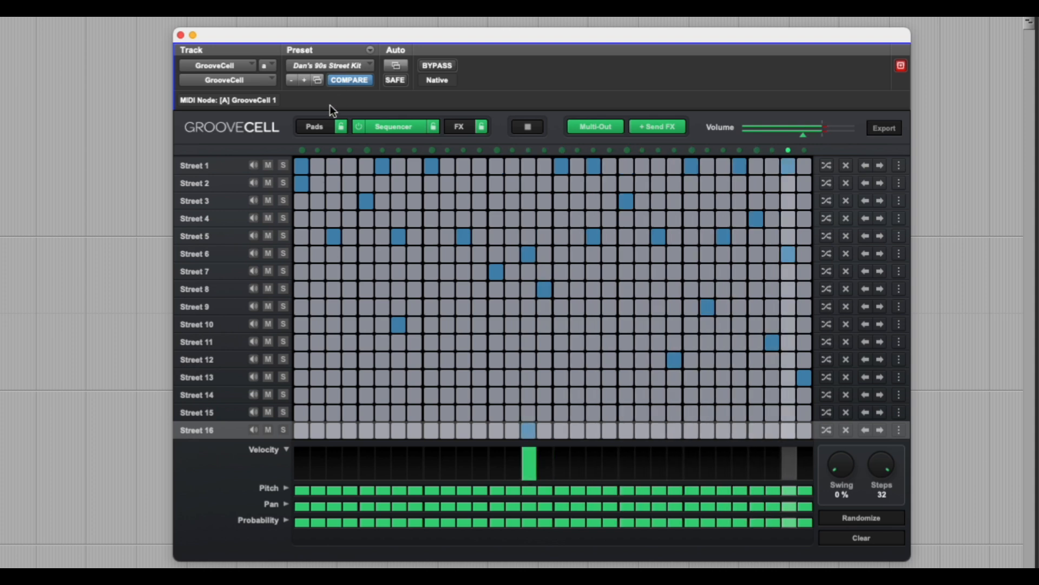
Step: Set the Chd Bud#3 Clv pad's volume to -13.4 dB and its pan to about +35, then stop playback
left_click(315, 126)
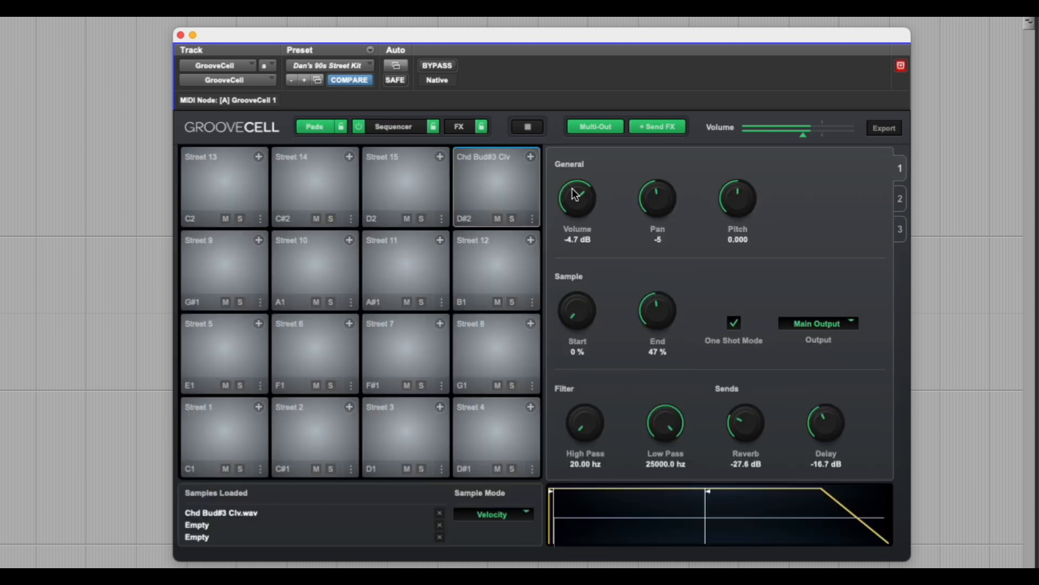
left_click_drag(571, 191, 560, 227)
left_click_drag(648, 203, 658, 162)
key("space")
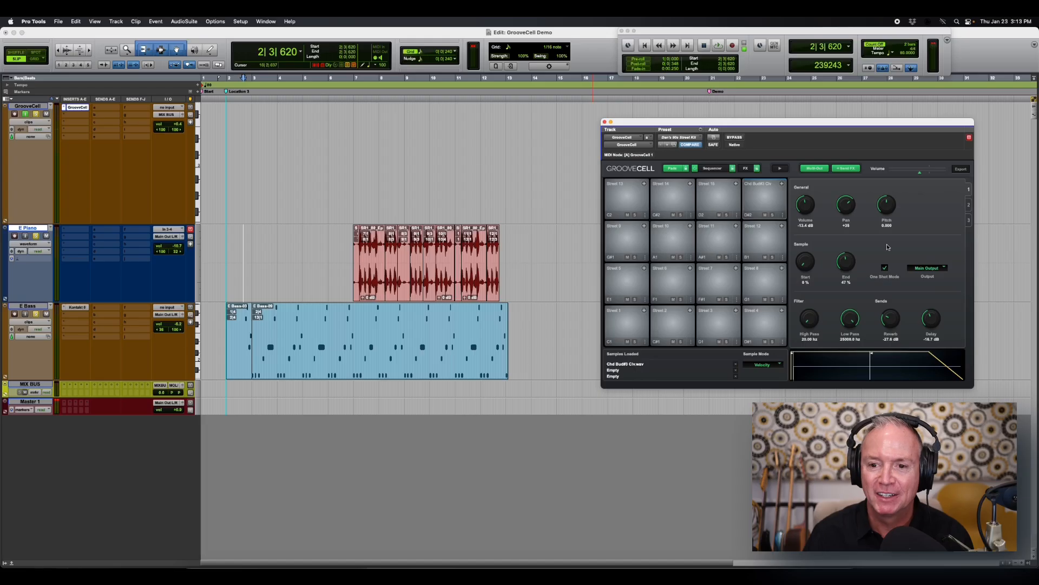
Step: Export the GrooveCell pattern as MIDI onto the start of the GrooveCell track, then close the export options and plug-in window
left_click(712, 169)
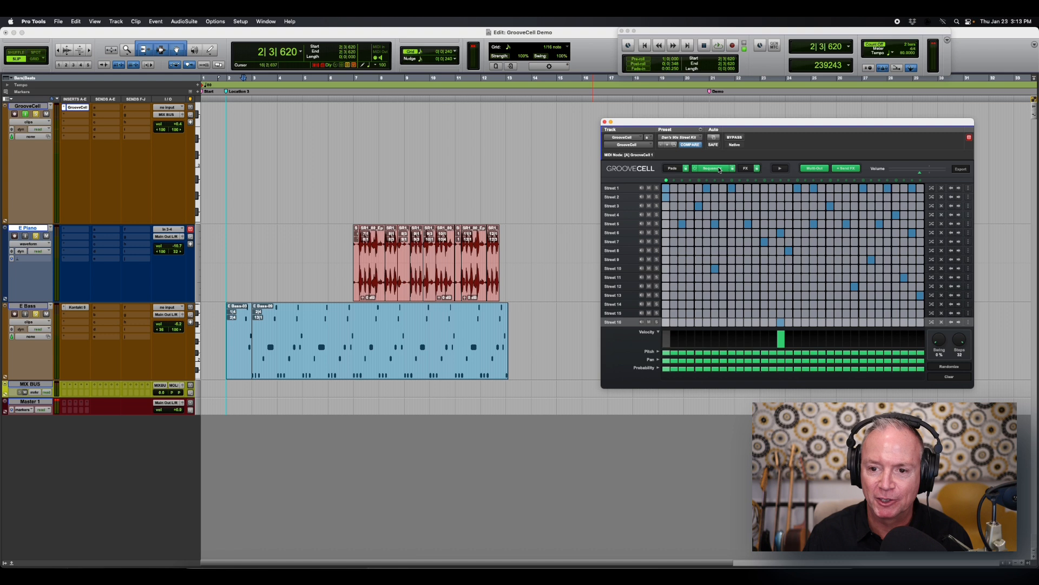
left_click(674, 169)
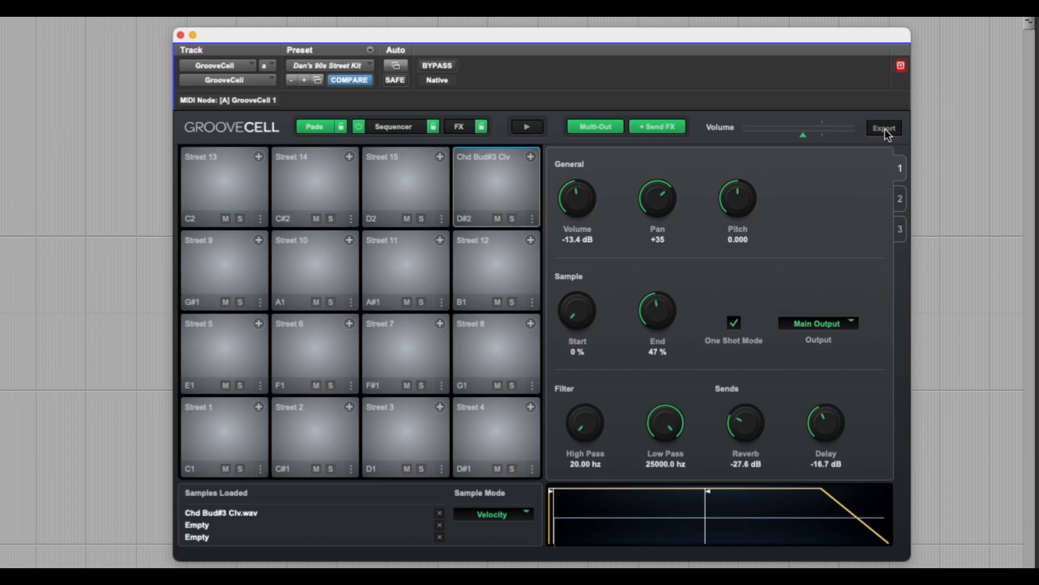
left_click(886, 130)
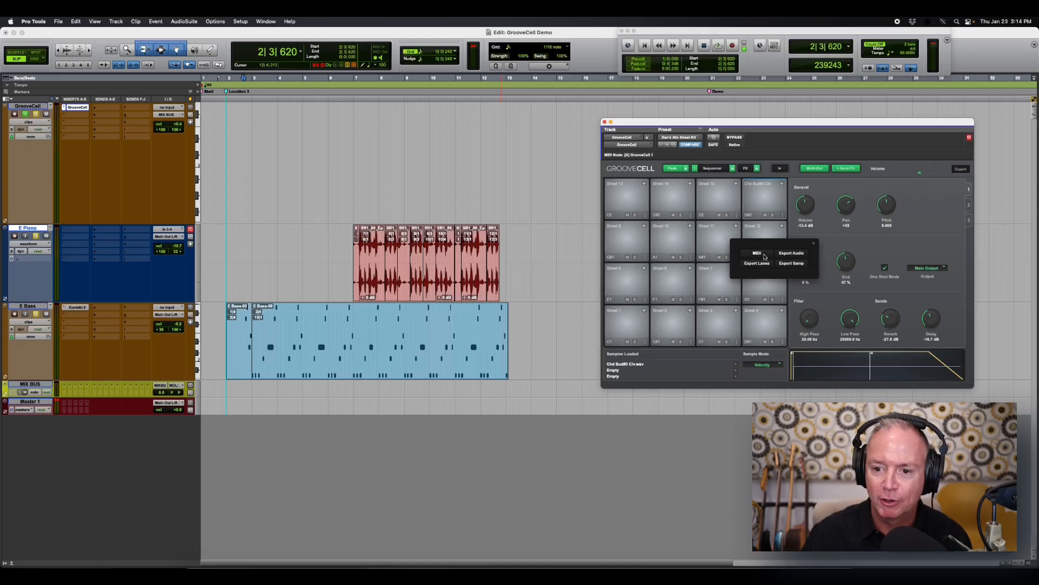
left_click_drag(765, 256, 203, 154)
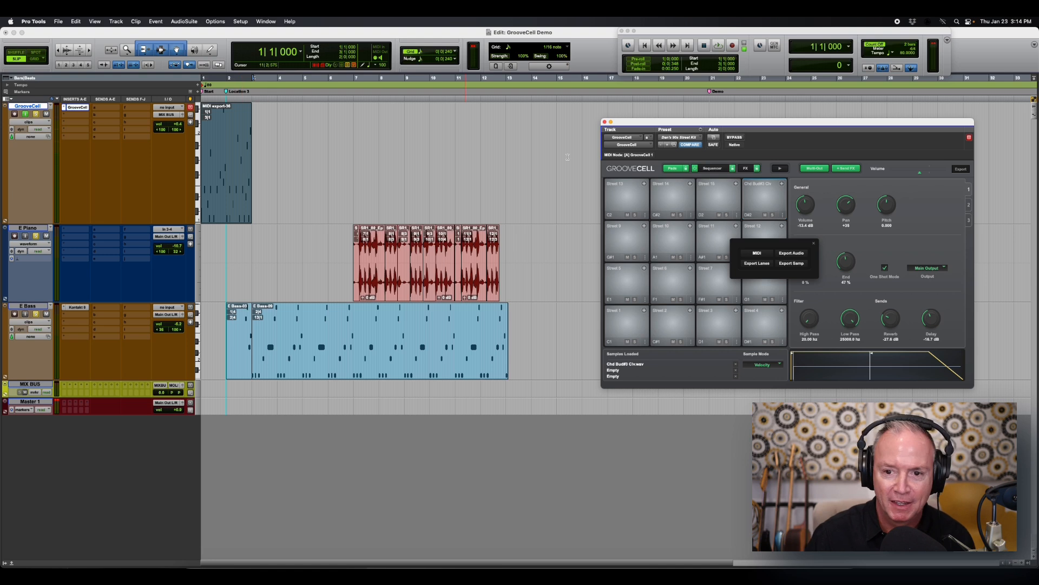
left_click(815, 244)
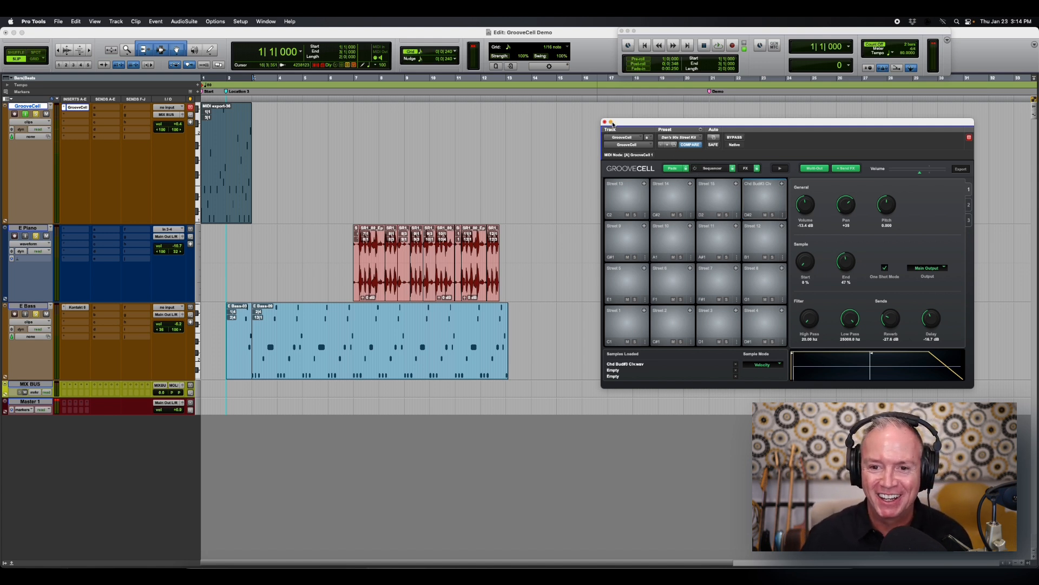
left_click(611, 123)
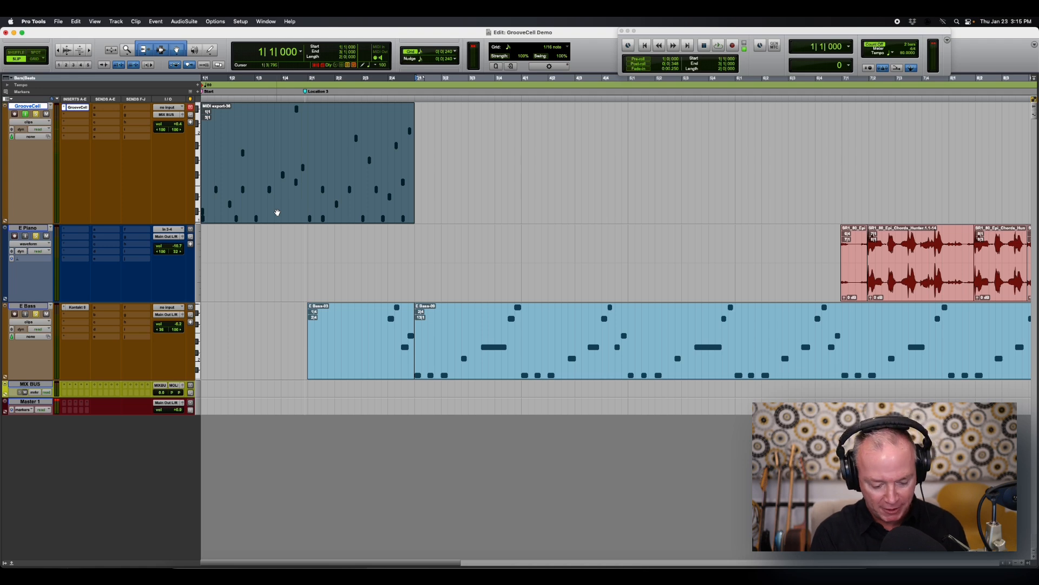
Step: Duplicate the exported MIDI clip five times so the GrooveCell pattern fills the track from bar 1 to bar 13
key("super+d")
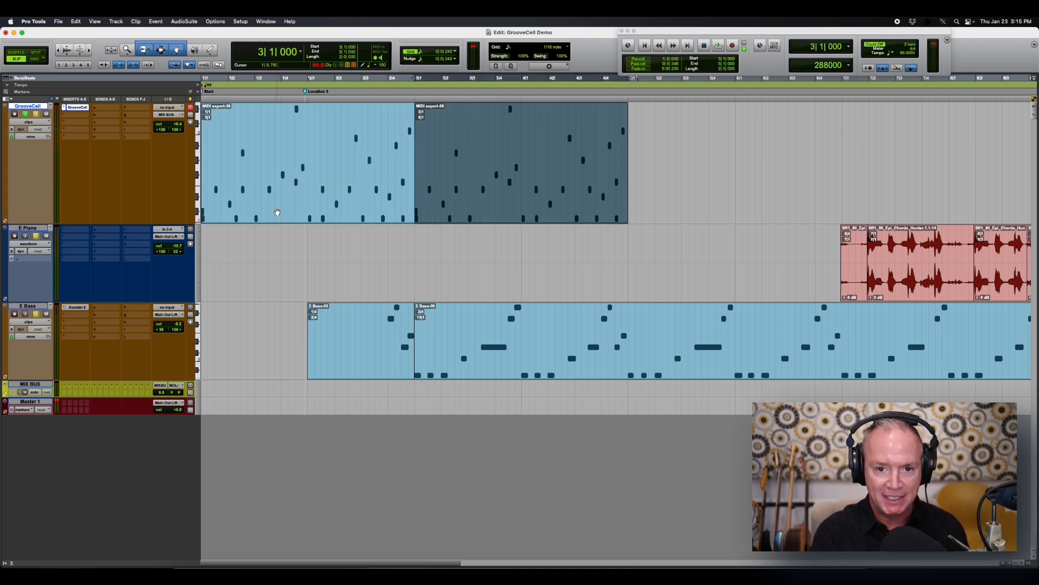
key("super+d")
key("super+d")
key("super+d")
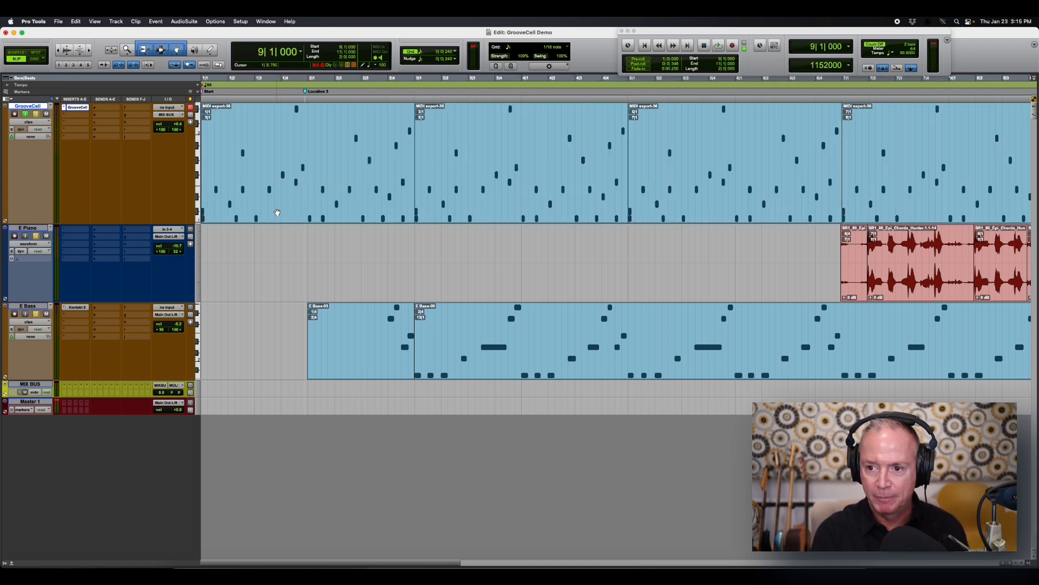
key("super+bracketleft")
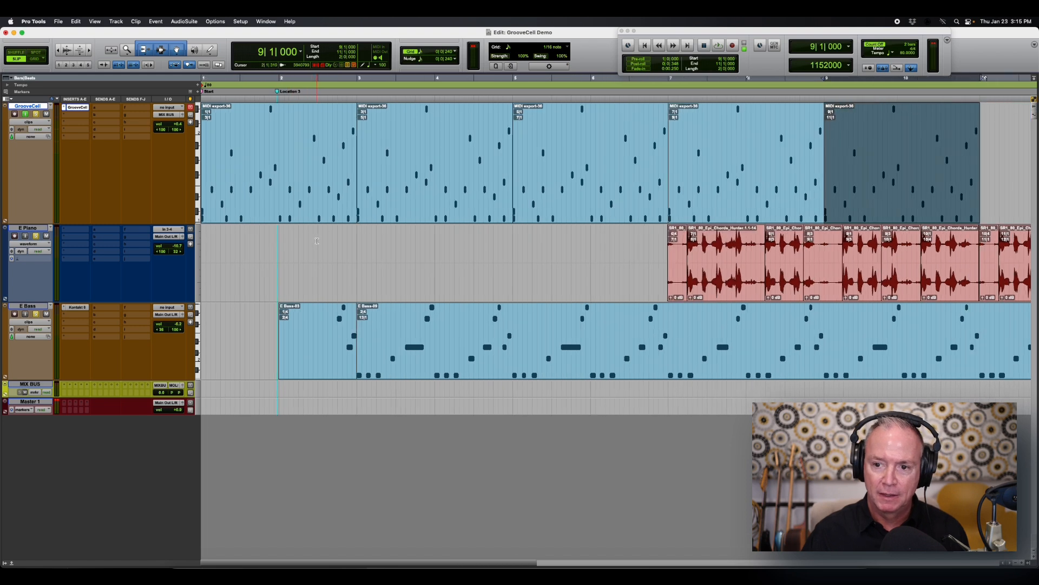
scroll(317, 241, "right", 5)
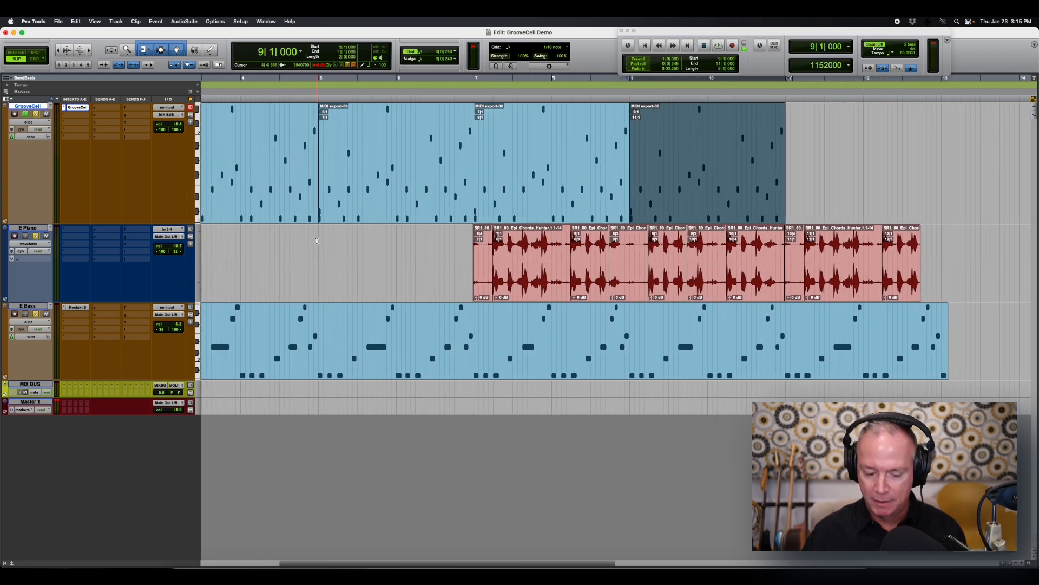
key("super+d")
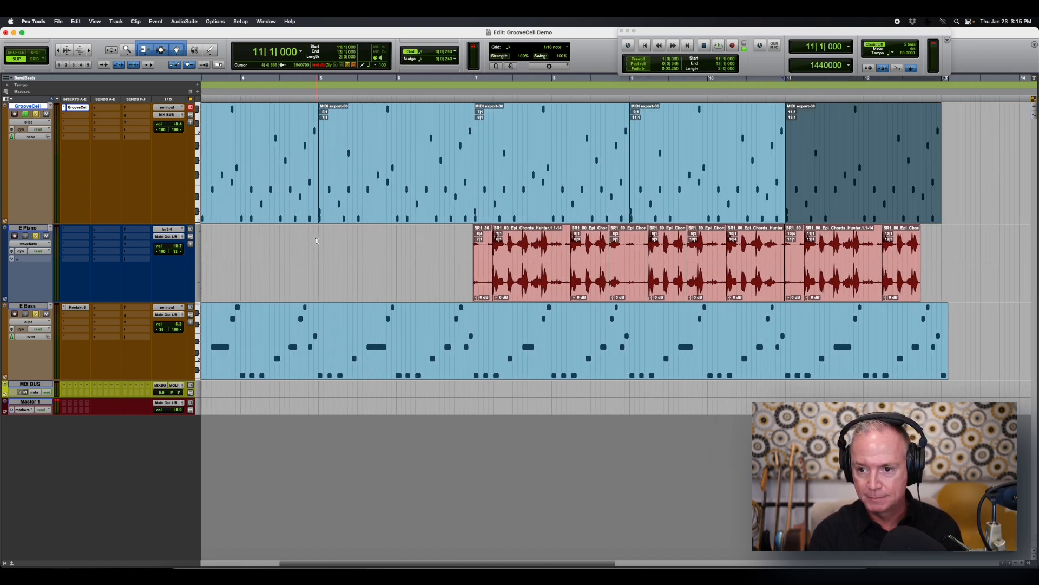
scroll(317, 241, "left", 5)
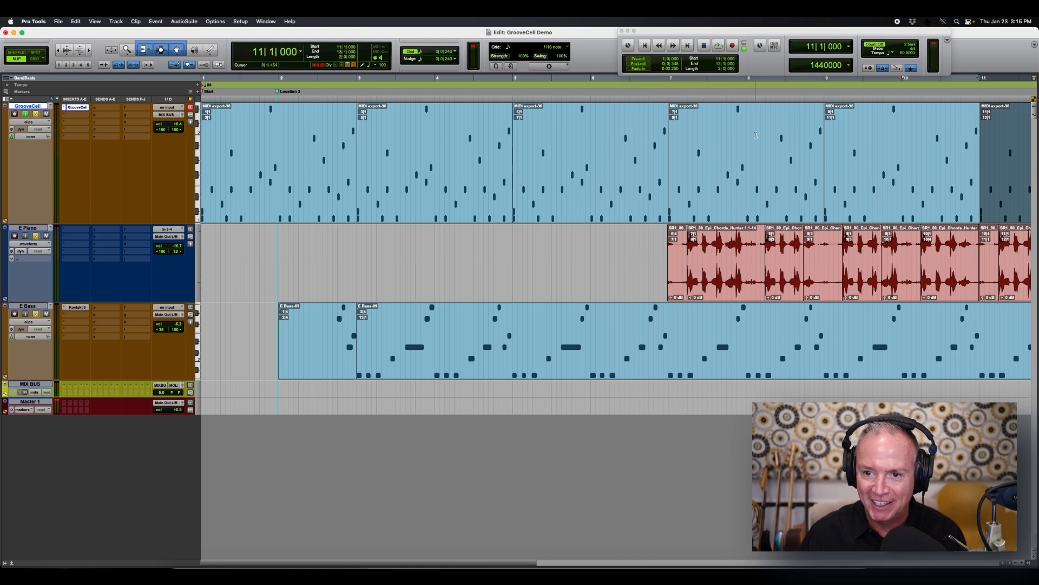
scroll(756, 135, "right", 5)
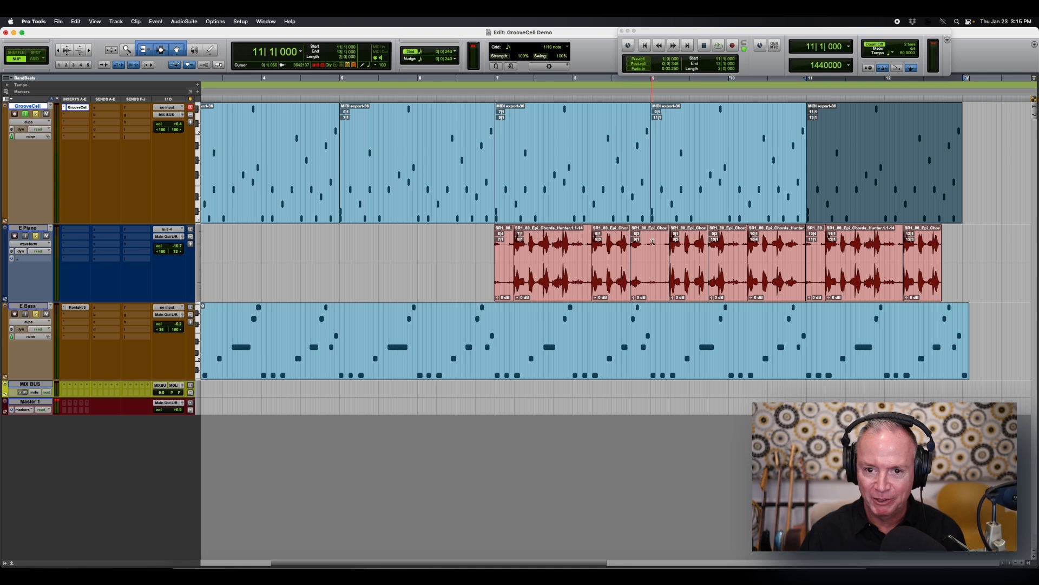
scroll(425, 170, "left", 5)
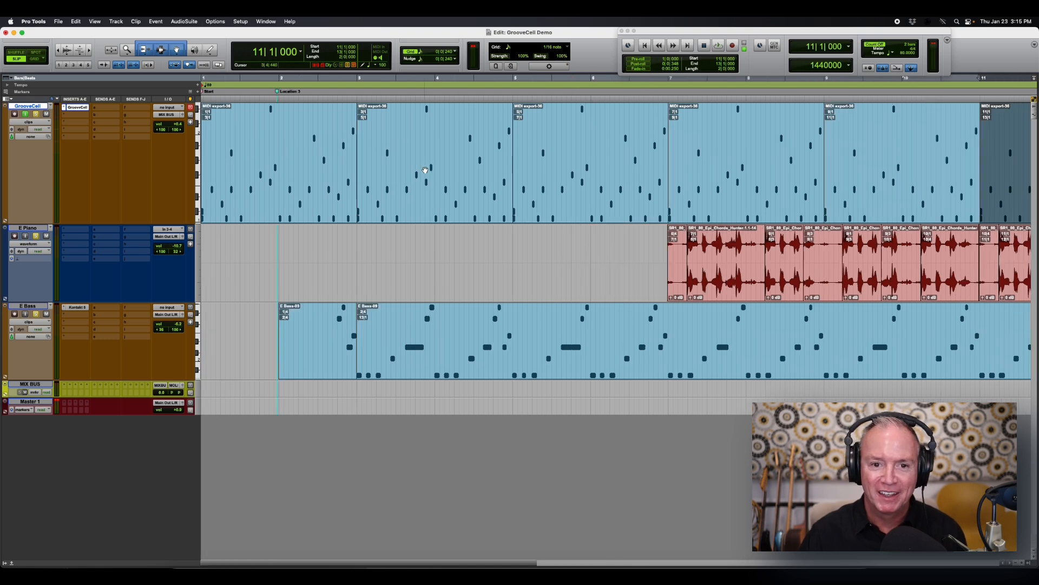
Step: Open the first GrooveCell clip in the MIDI editor and delete its D#2 note
left_click(286, 187)
double_click(286, 186)
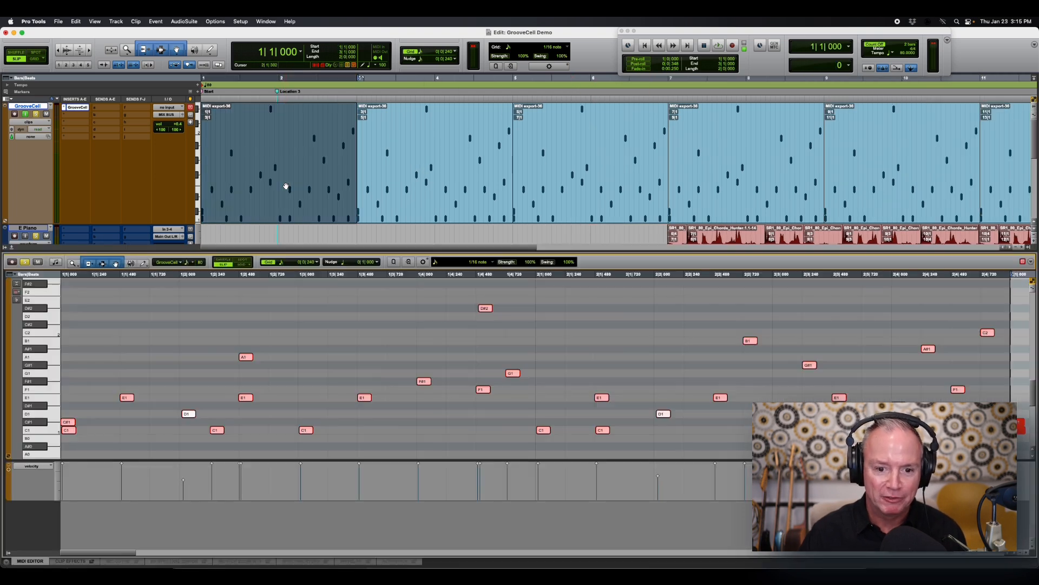
left_click(504, 307)
left_click(485, 308)
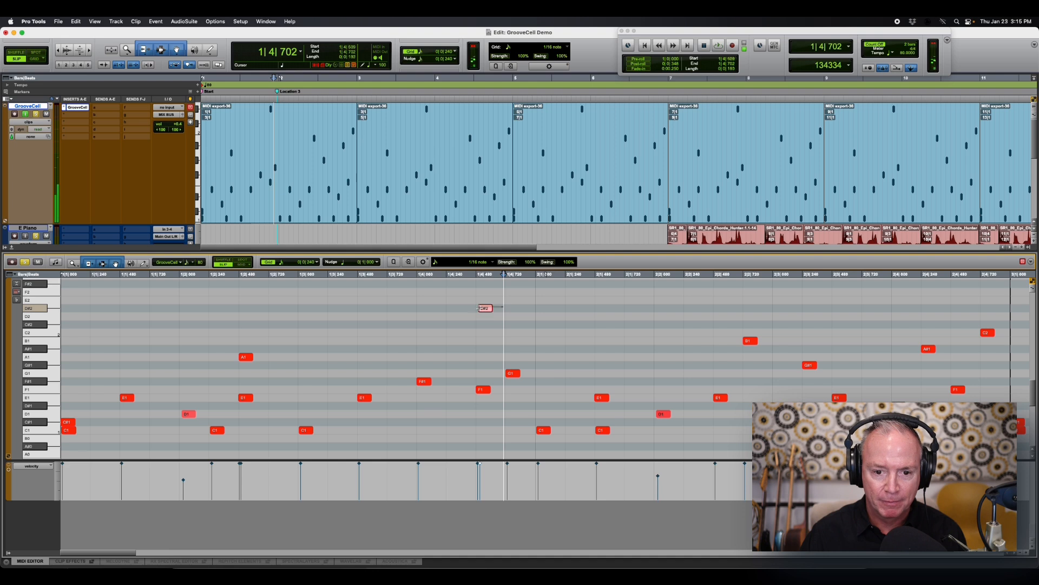
key("Delete")
Step: Delete the D#2 note from the GrooveCell clip starting at bar 3
left_click(329, 183)
left_click(404, 180)
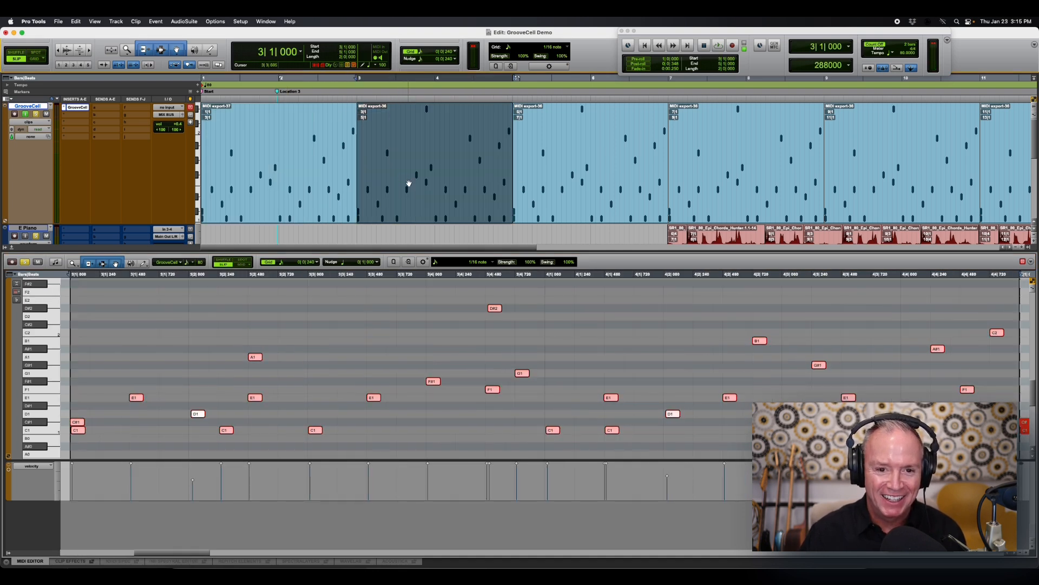
left_click(530, 307)
left_click(484, 309)
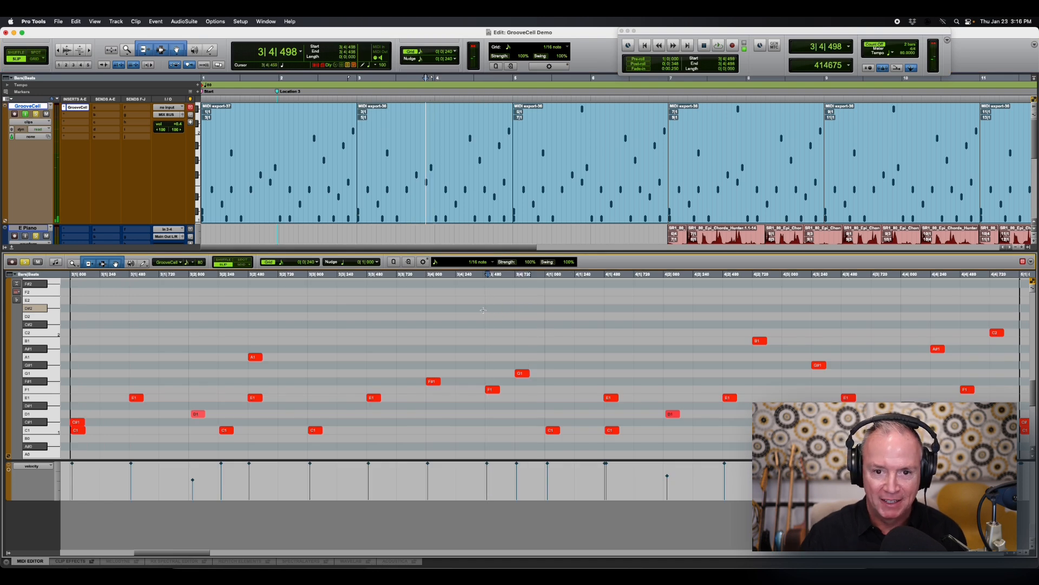
Step: Delete the D#2 note from the GrooveCell clip starting at bar 5
left_click(571, 201)
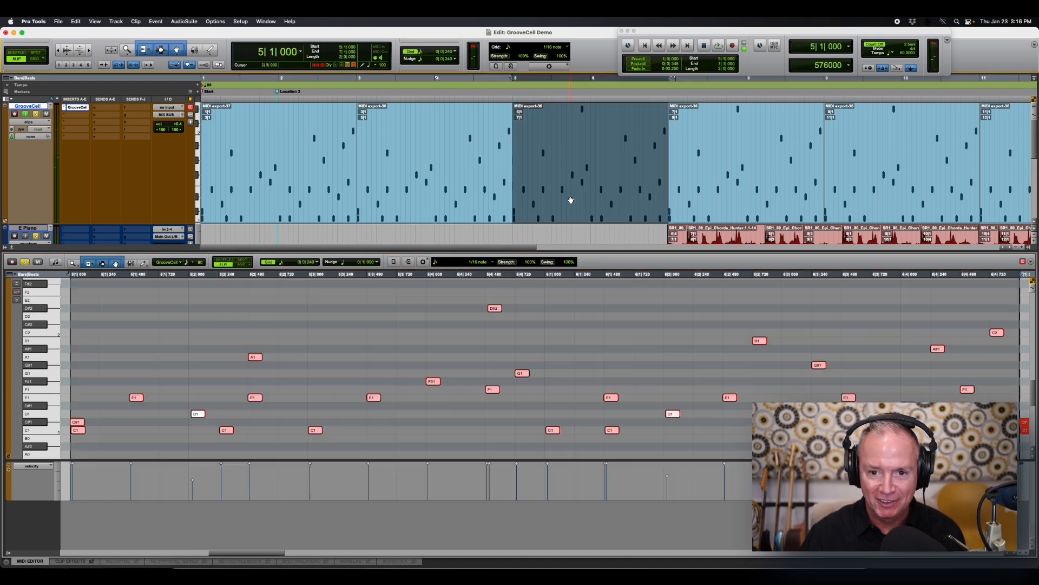
left_click(515, 308)
left_click(495, 309)
key("Delete")
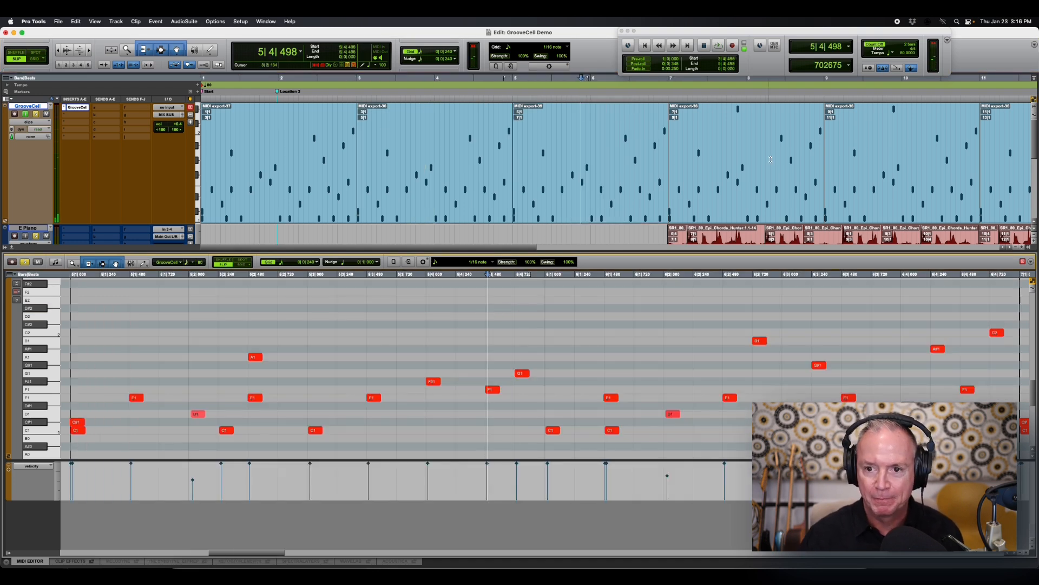
Step: Delete the D#2 note from the GrooveCell clip starting at bar 7 and close the MIDI editor
left_click(753, 168)
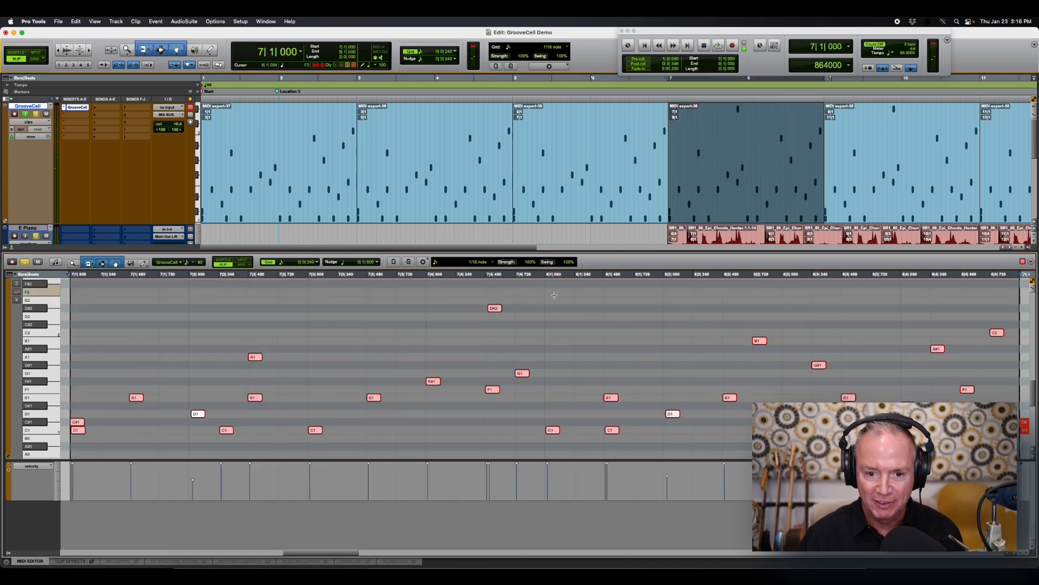
left_click(509, 308)
left_click(495, 308)
key("Delete")
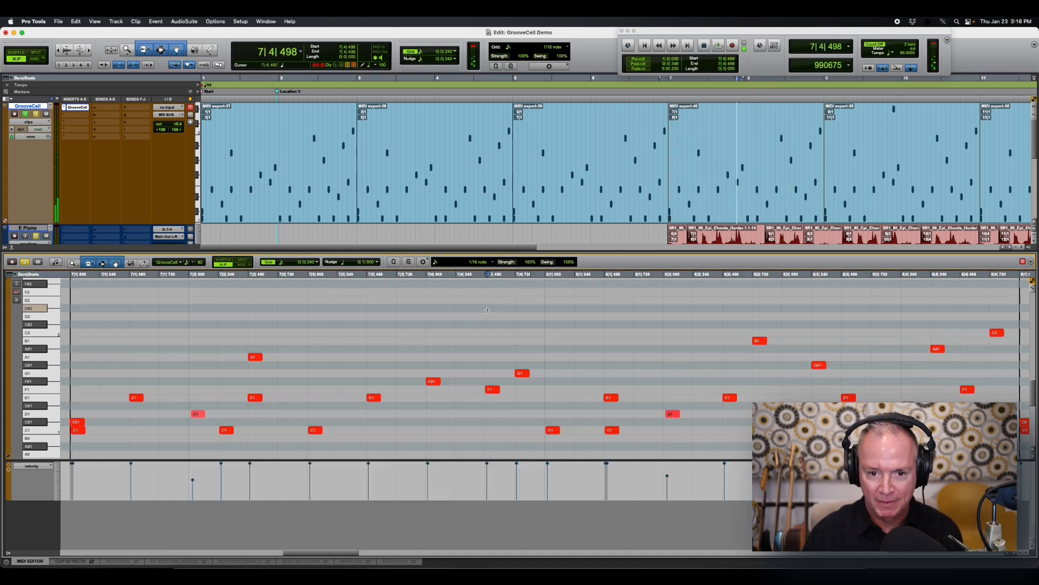
left_click(12, 249)
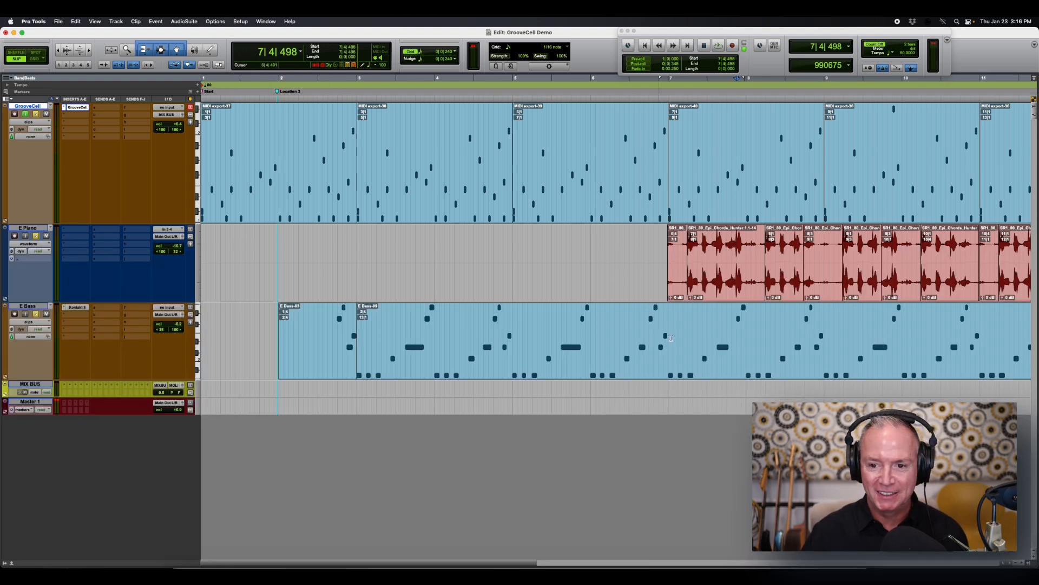
Step: In the MIDI editor, delete every note except D#2 from the GrooveCell clip starting at bar 11, then close the editor
scroll(759, 261, "right", 14)
scroll(759, 260, "left", 10)
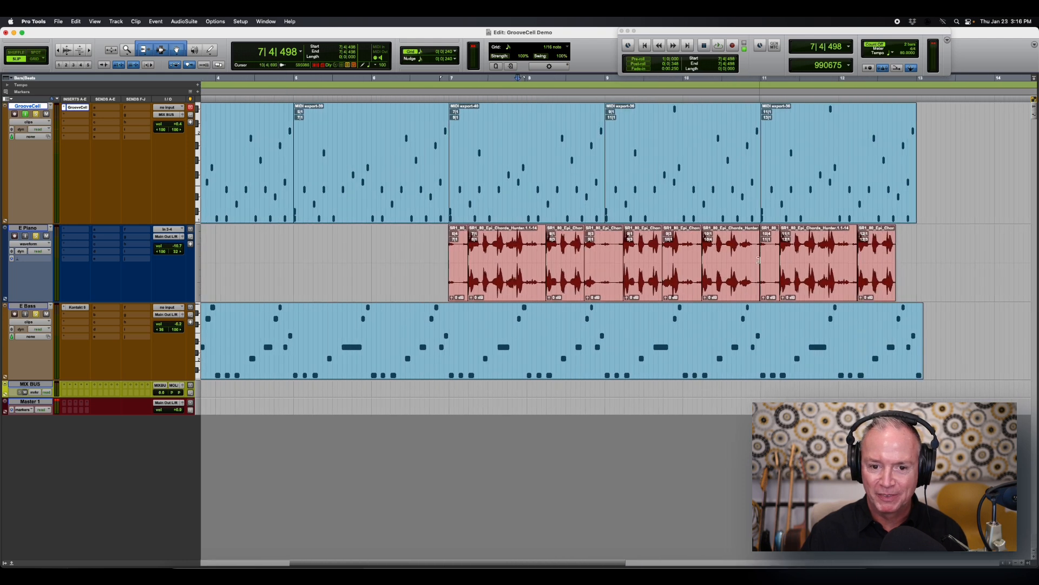
scroll(759, 260, "left", 3)
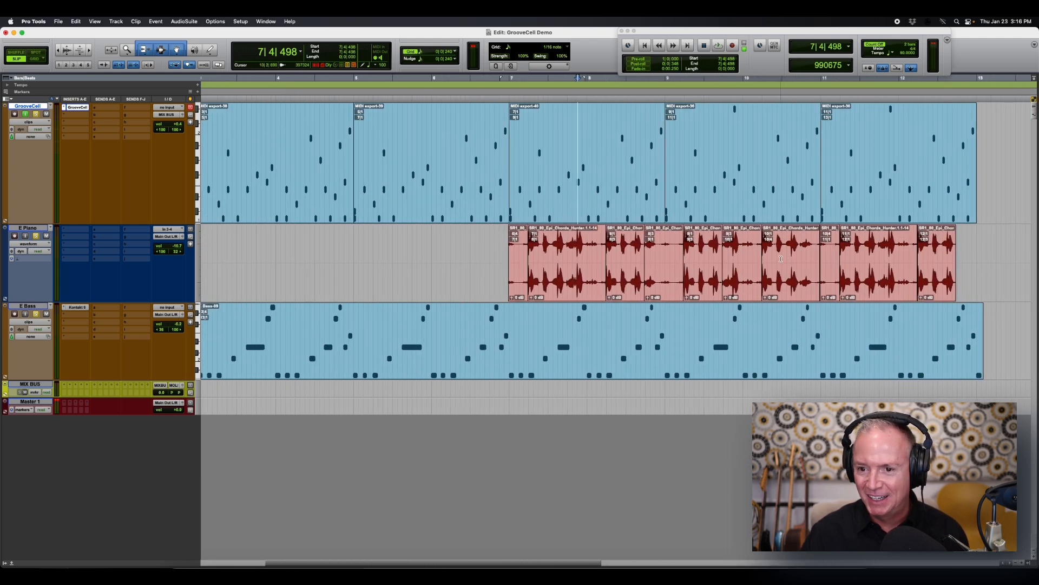
scroll(846, 216, "right", 6)
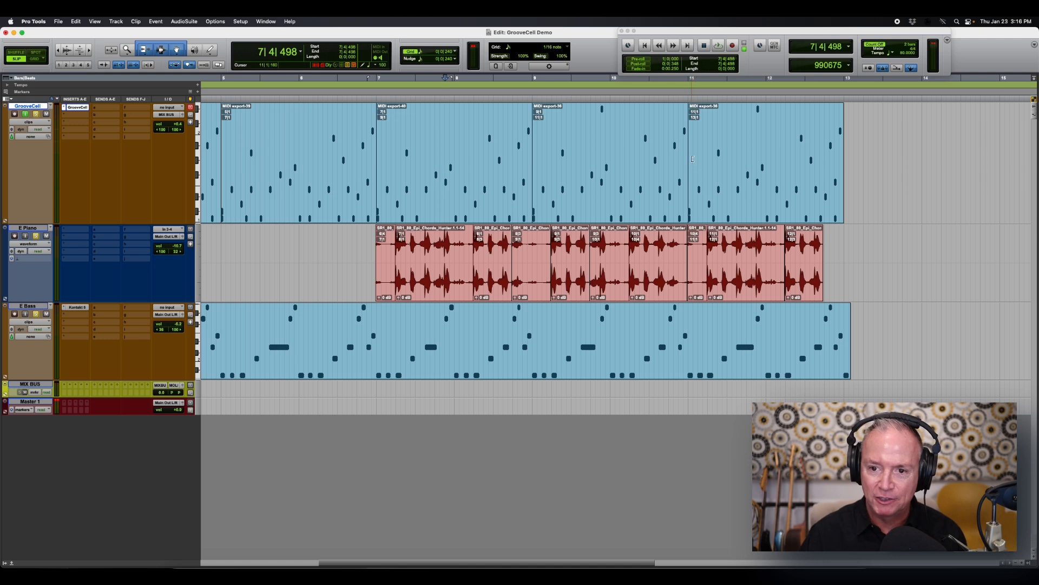
left_click(727, 195)
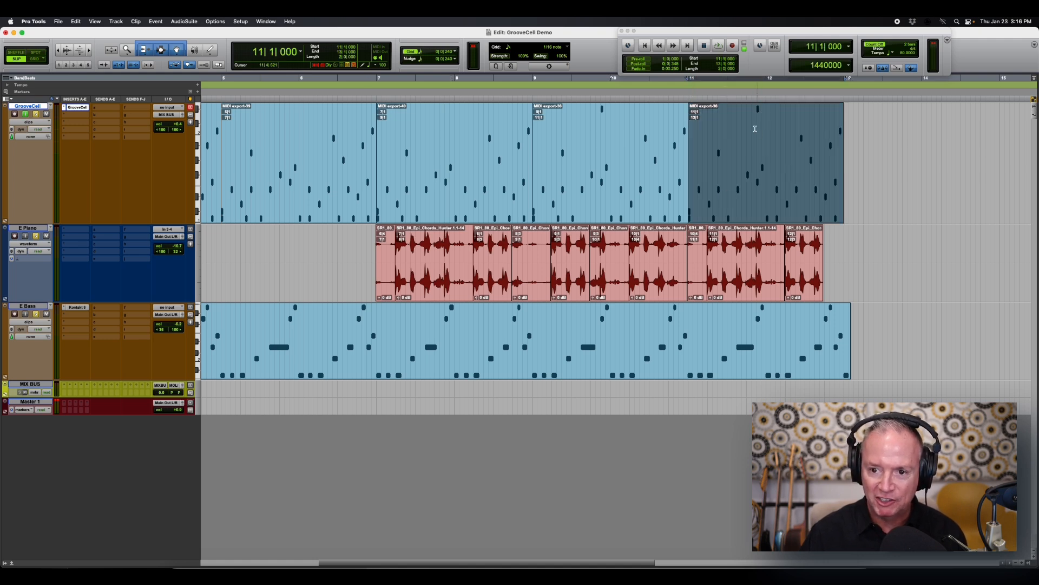
double_click(744, 193)
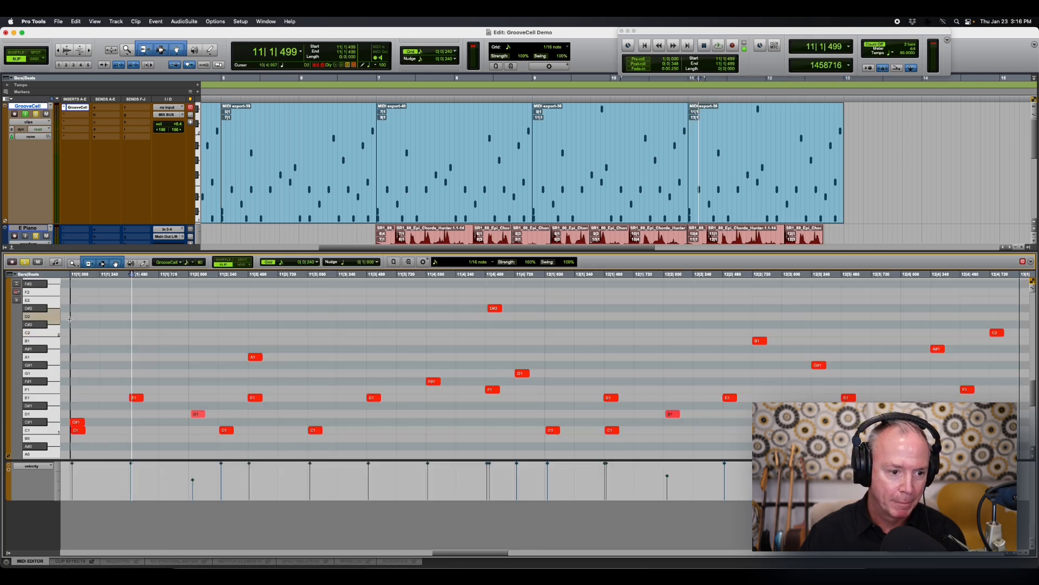
left_click_drag(73, 314, 1033, 477)
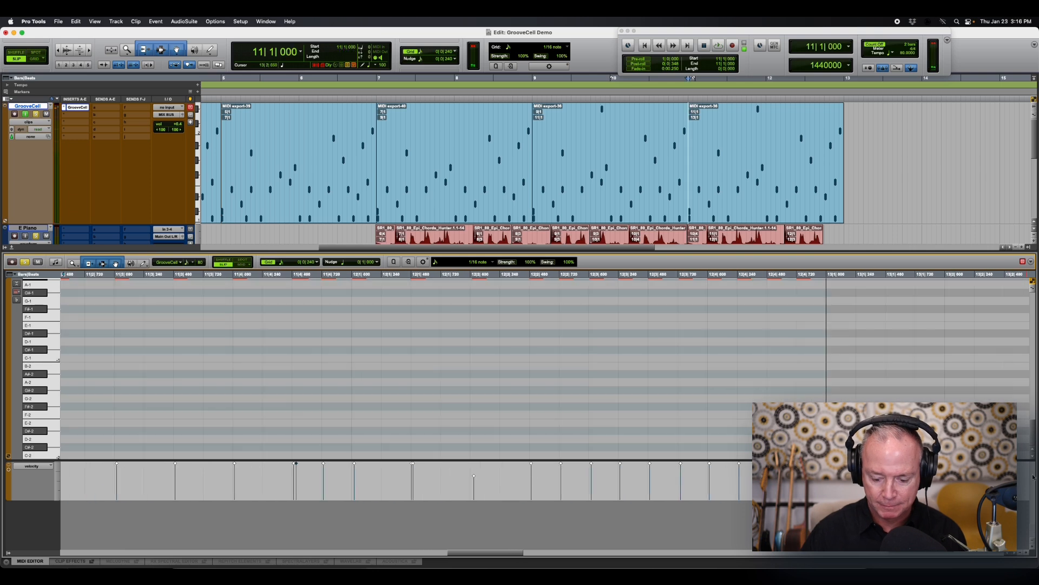
key("Delete")
key("ctrl+=")
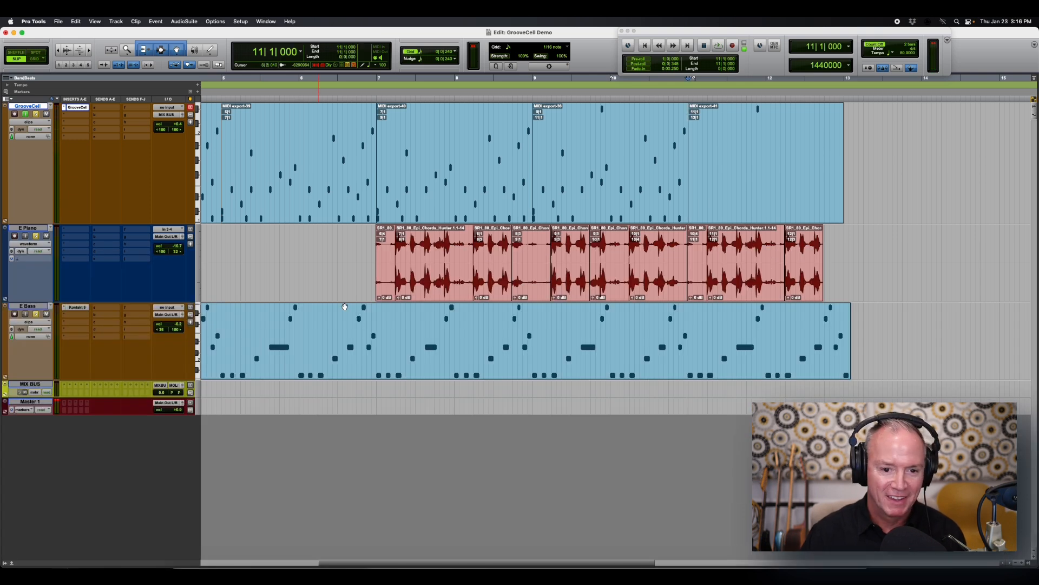
scroll(344, 305, "left", 5)
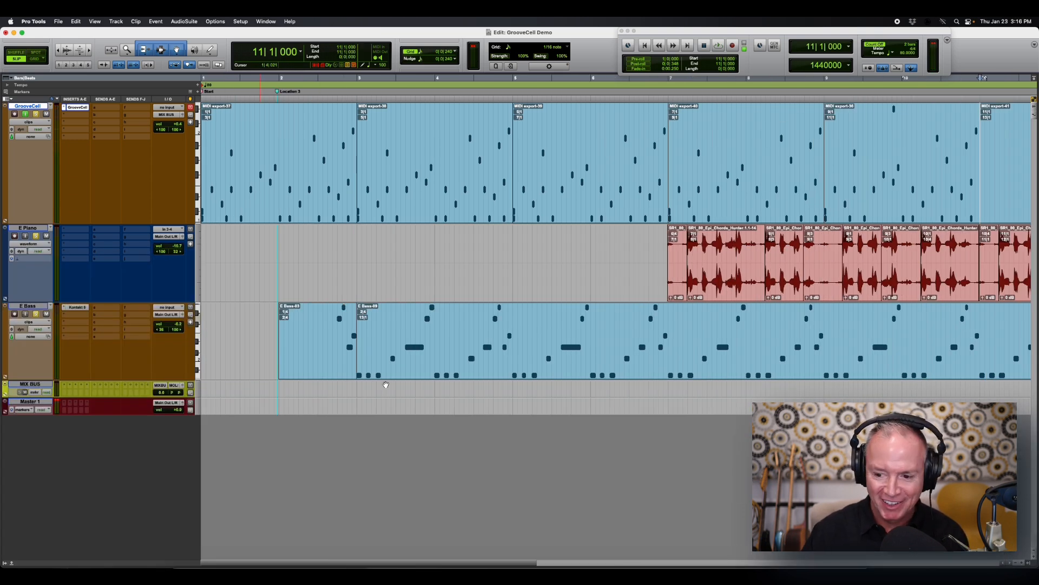